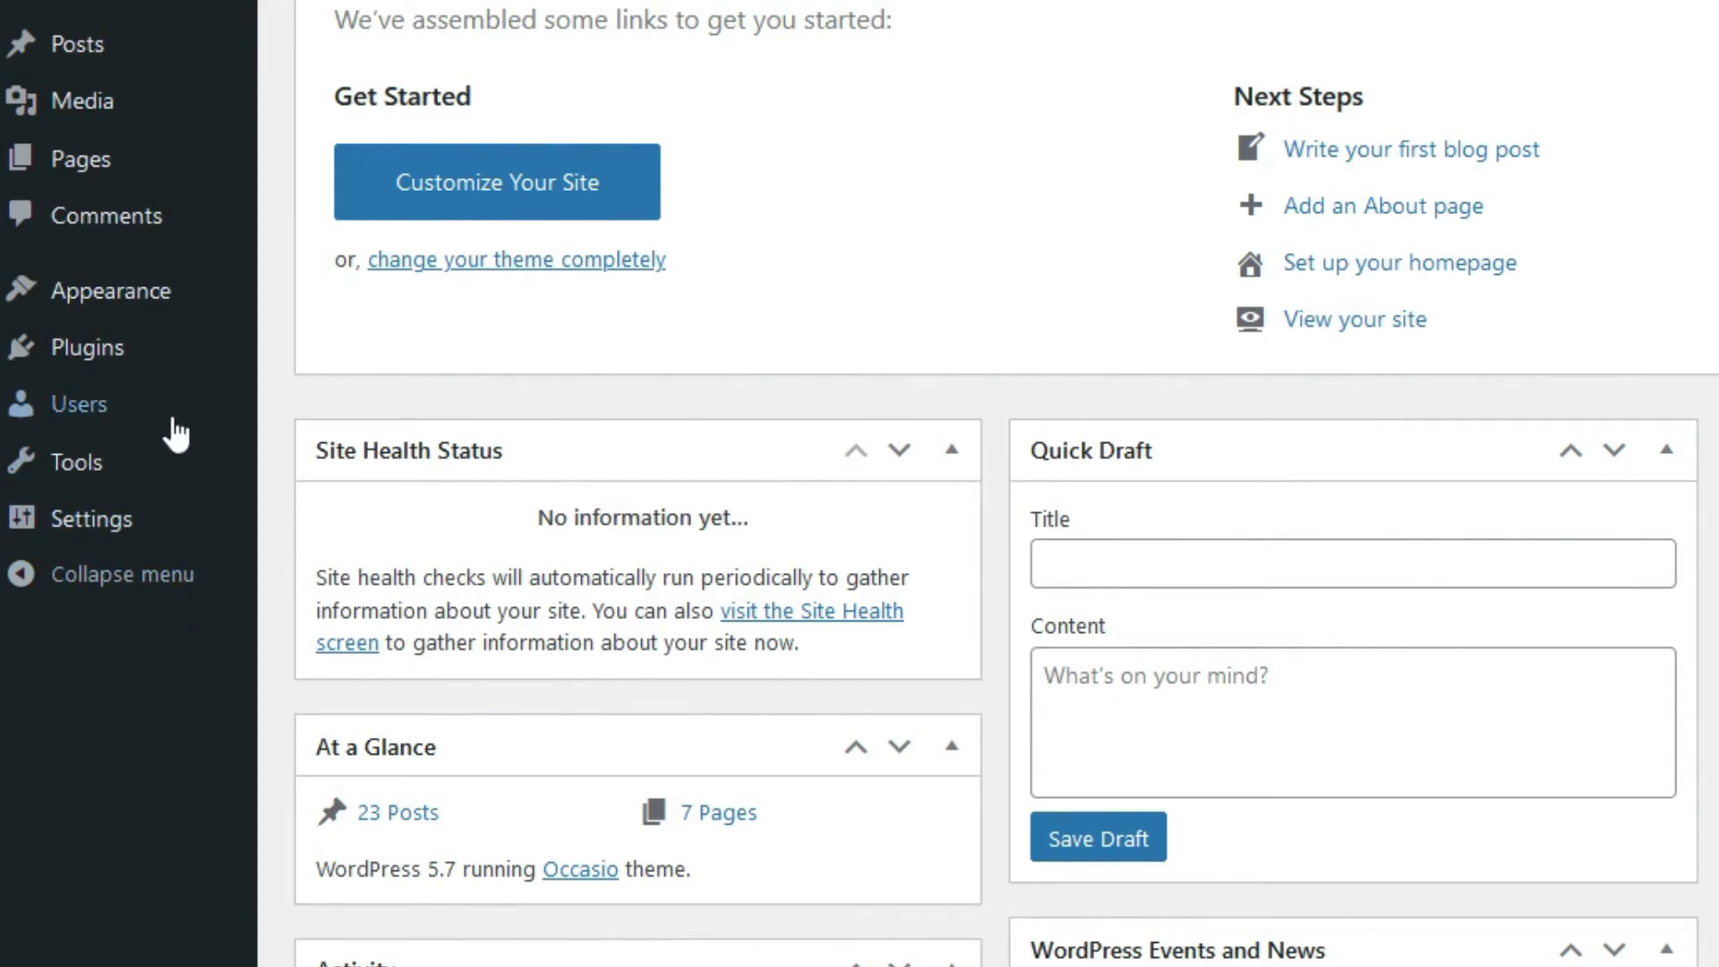
- Bring up the Users menu in the admin sidebar
mouse_move(170, 430)
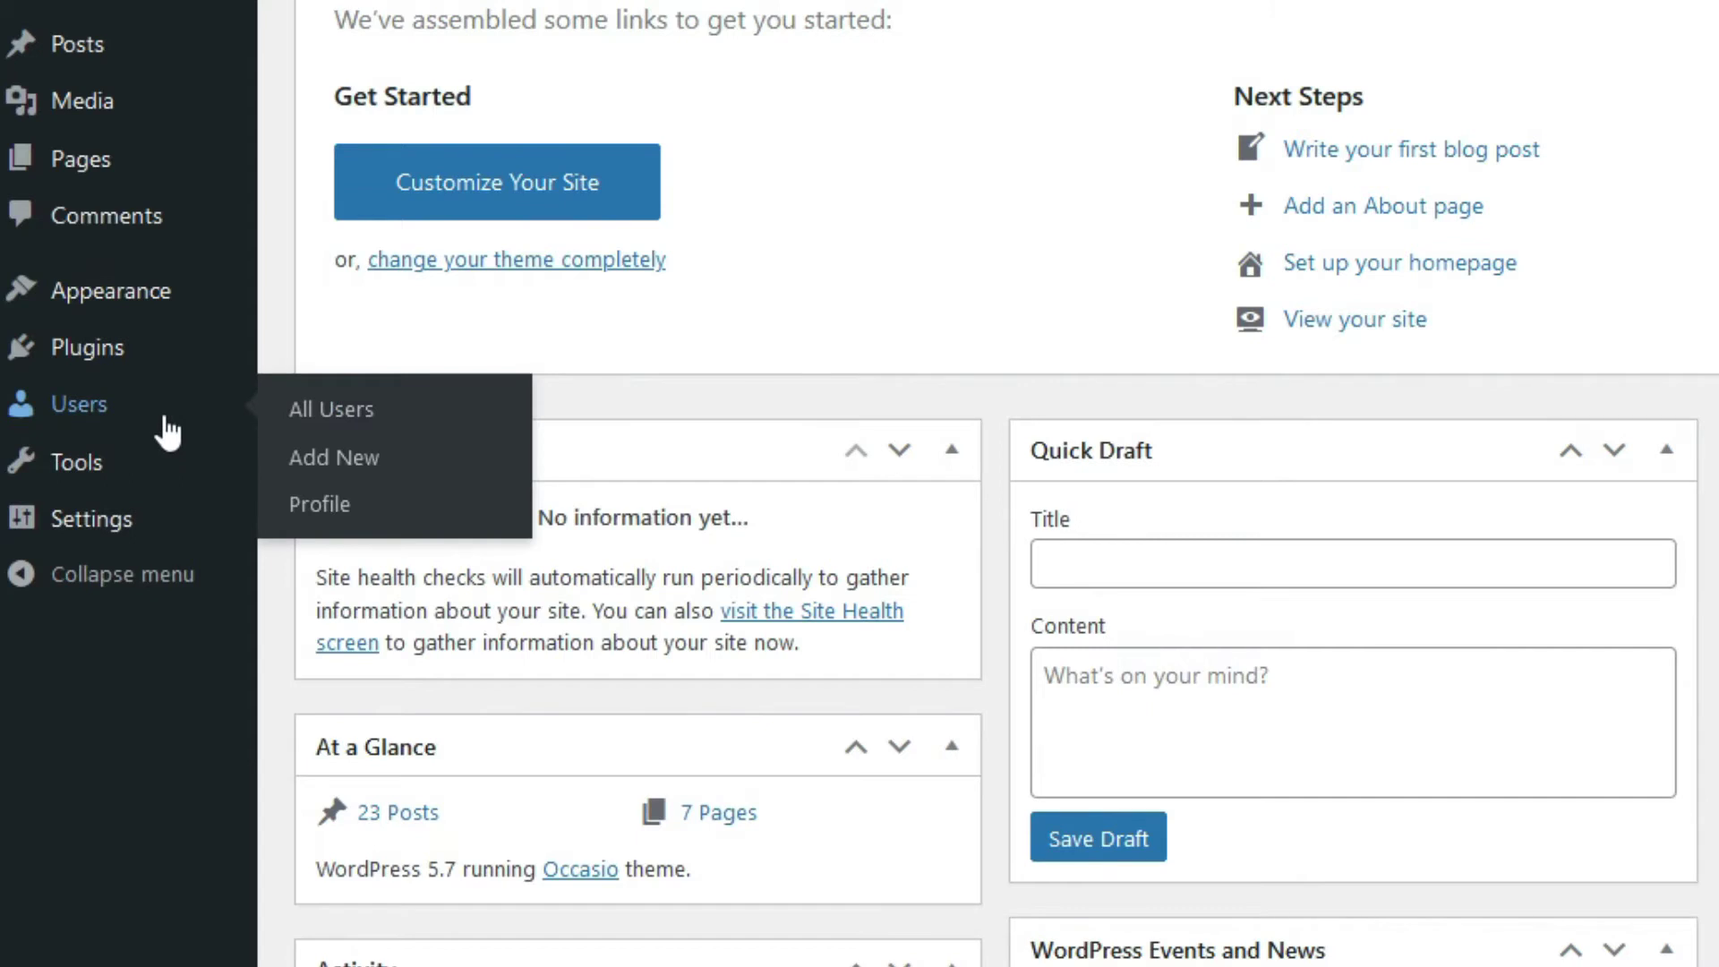
- Open your own Profile page under Users and scroll to the New Password setting
left_click(166, 432)
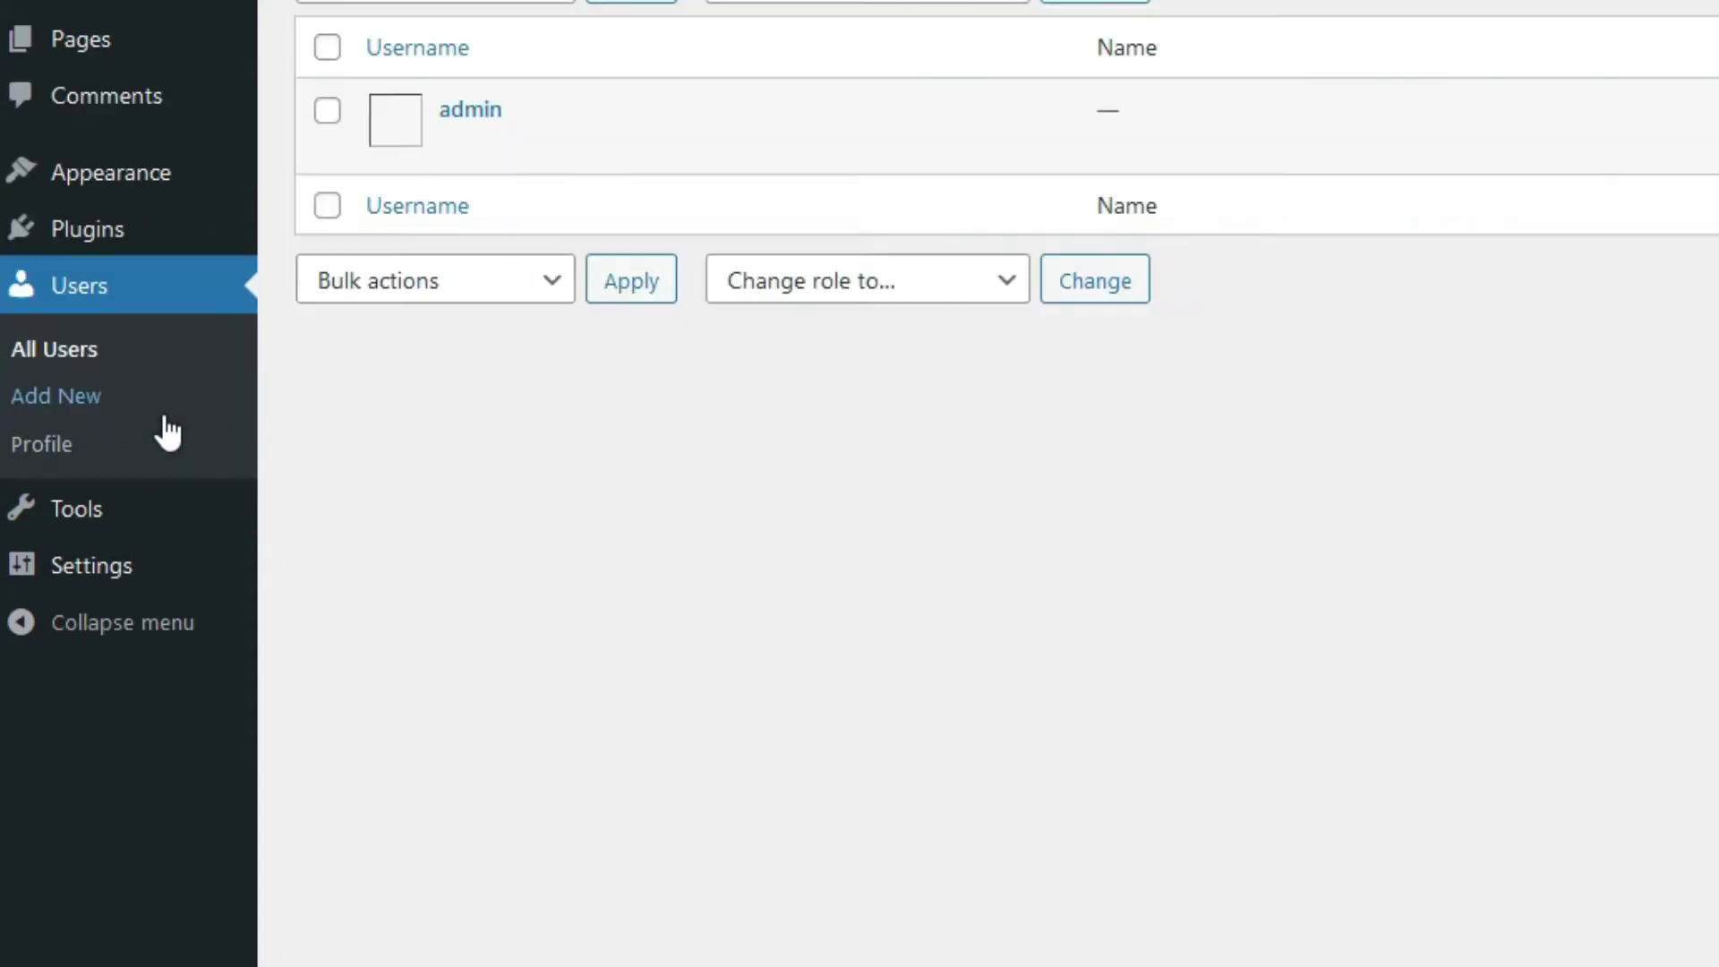
left_click(109, 454)
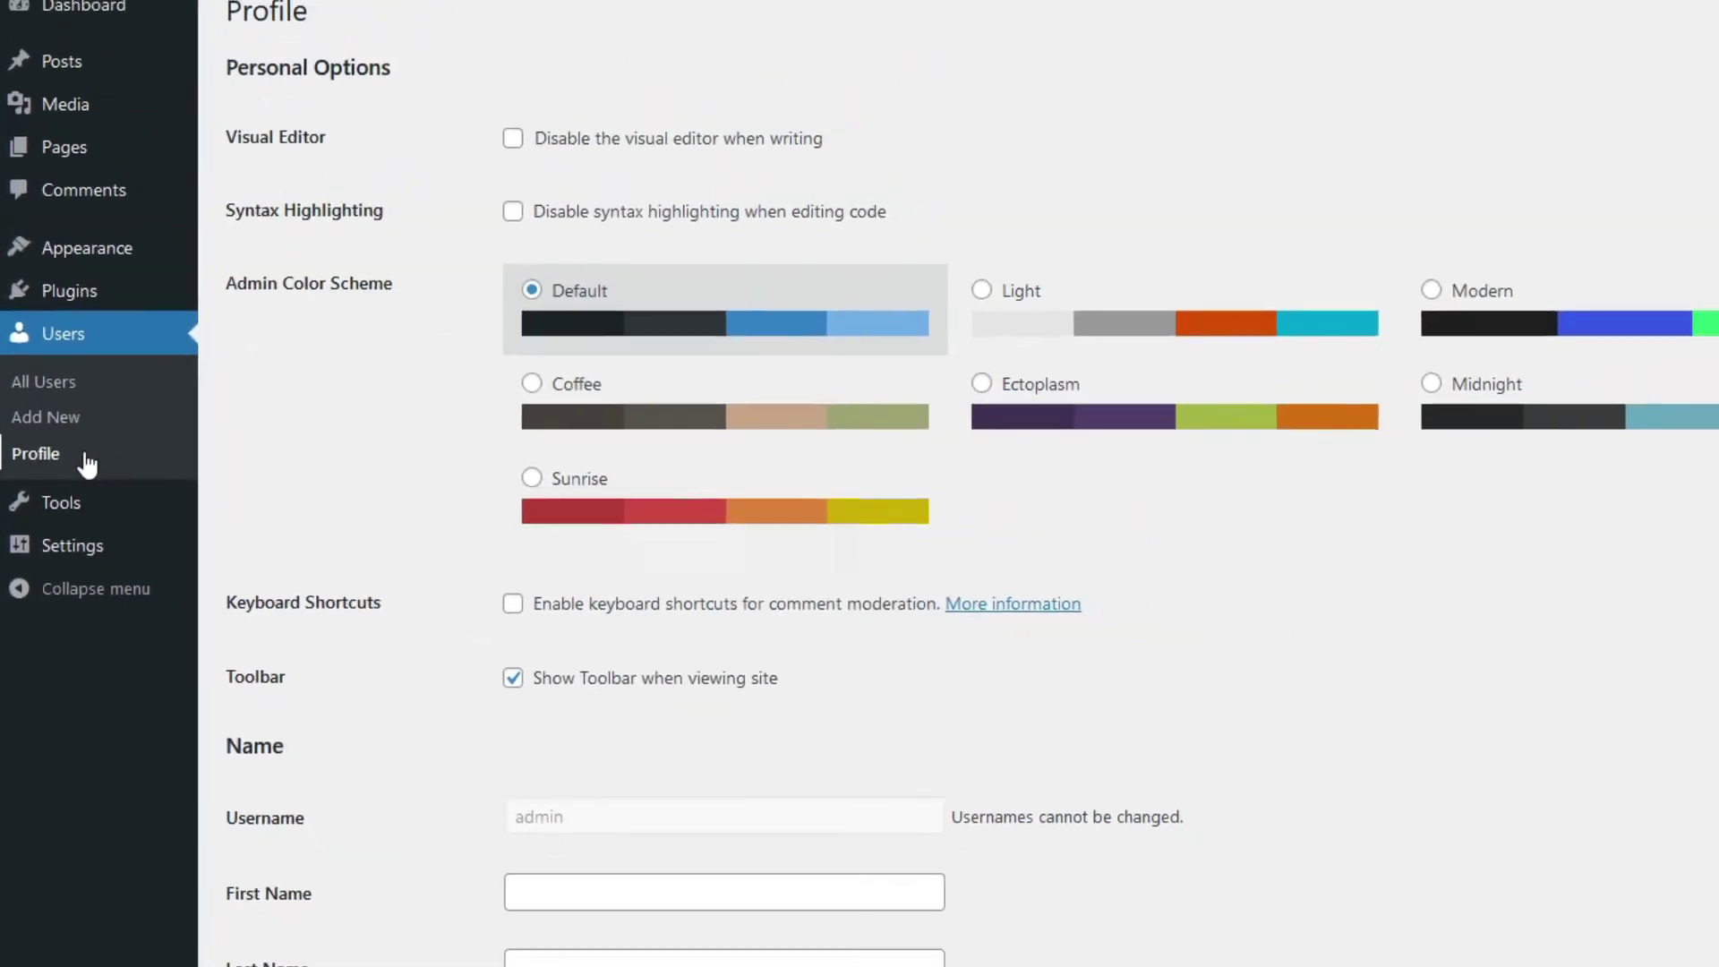
left_click_drag(226, 149, 161, 149)
left_click(234, 243)
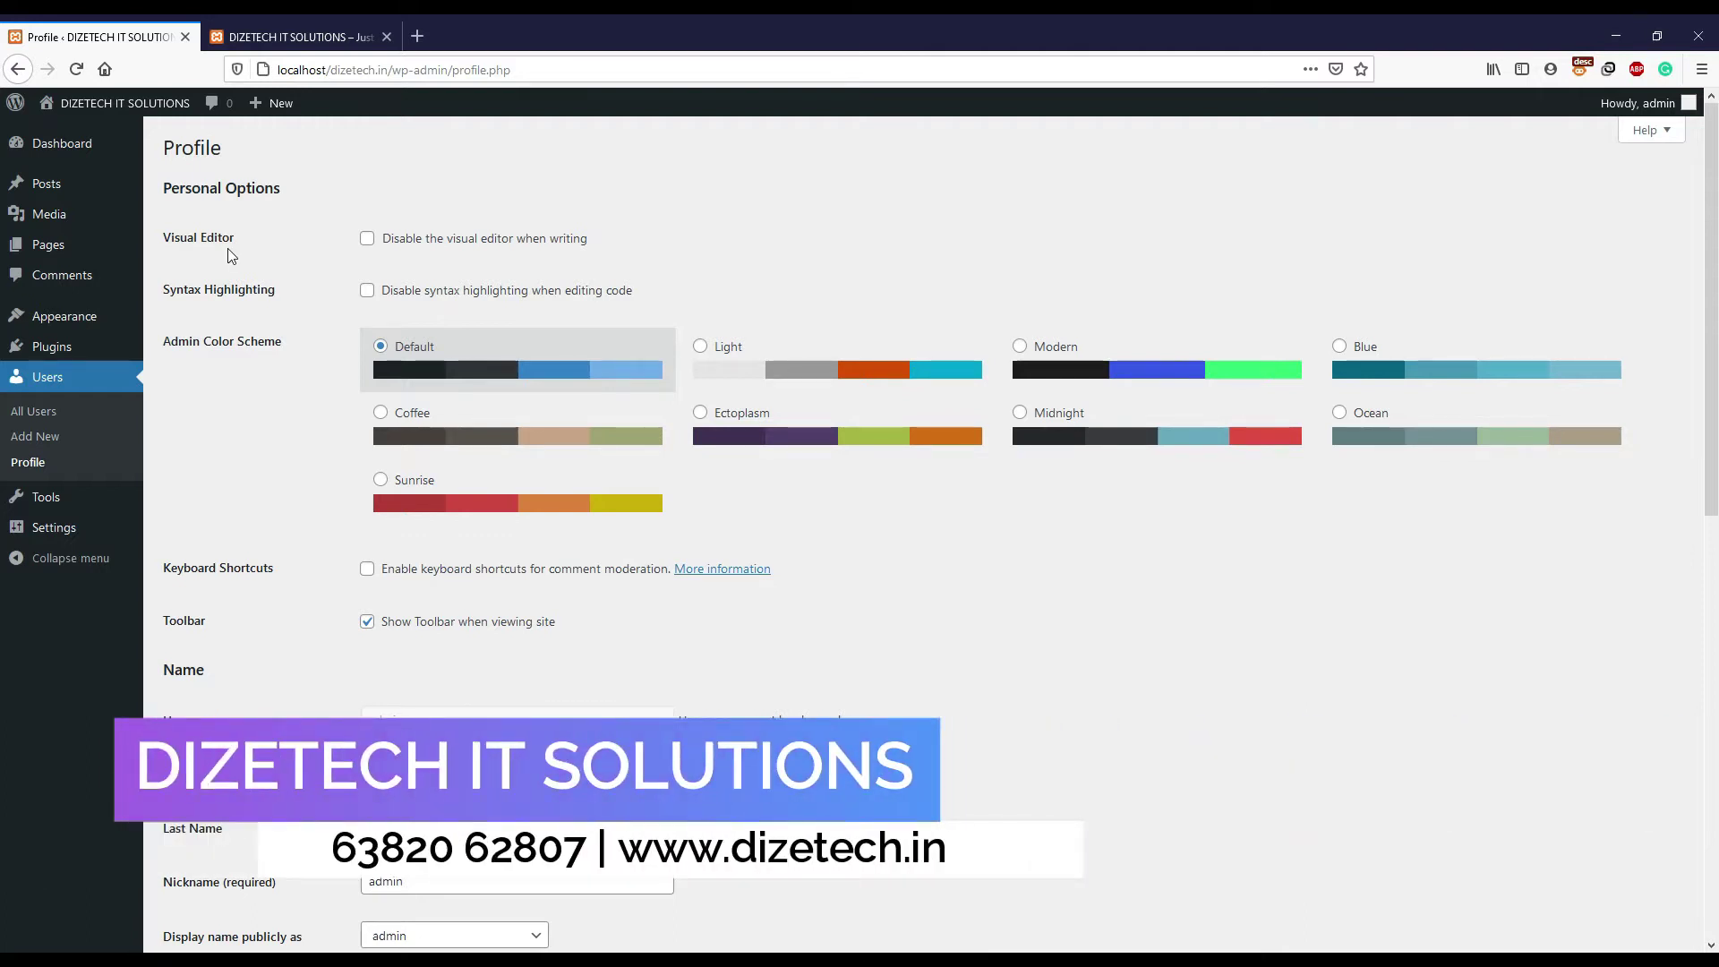
scroll(231, 257, "down", 10)
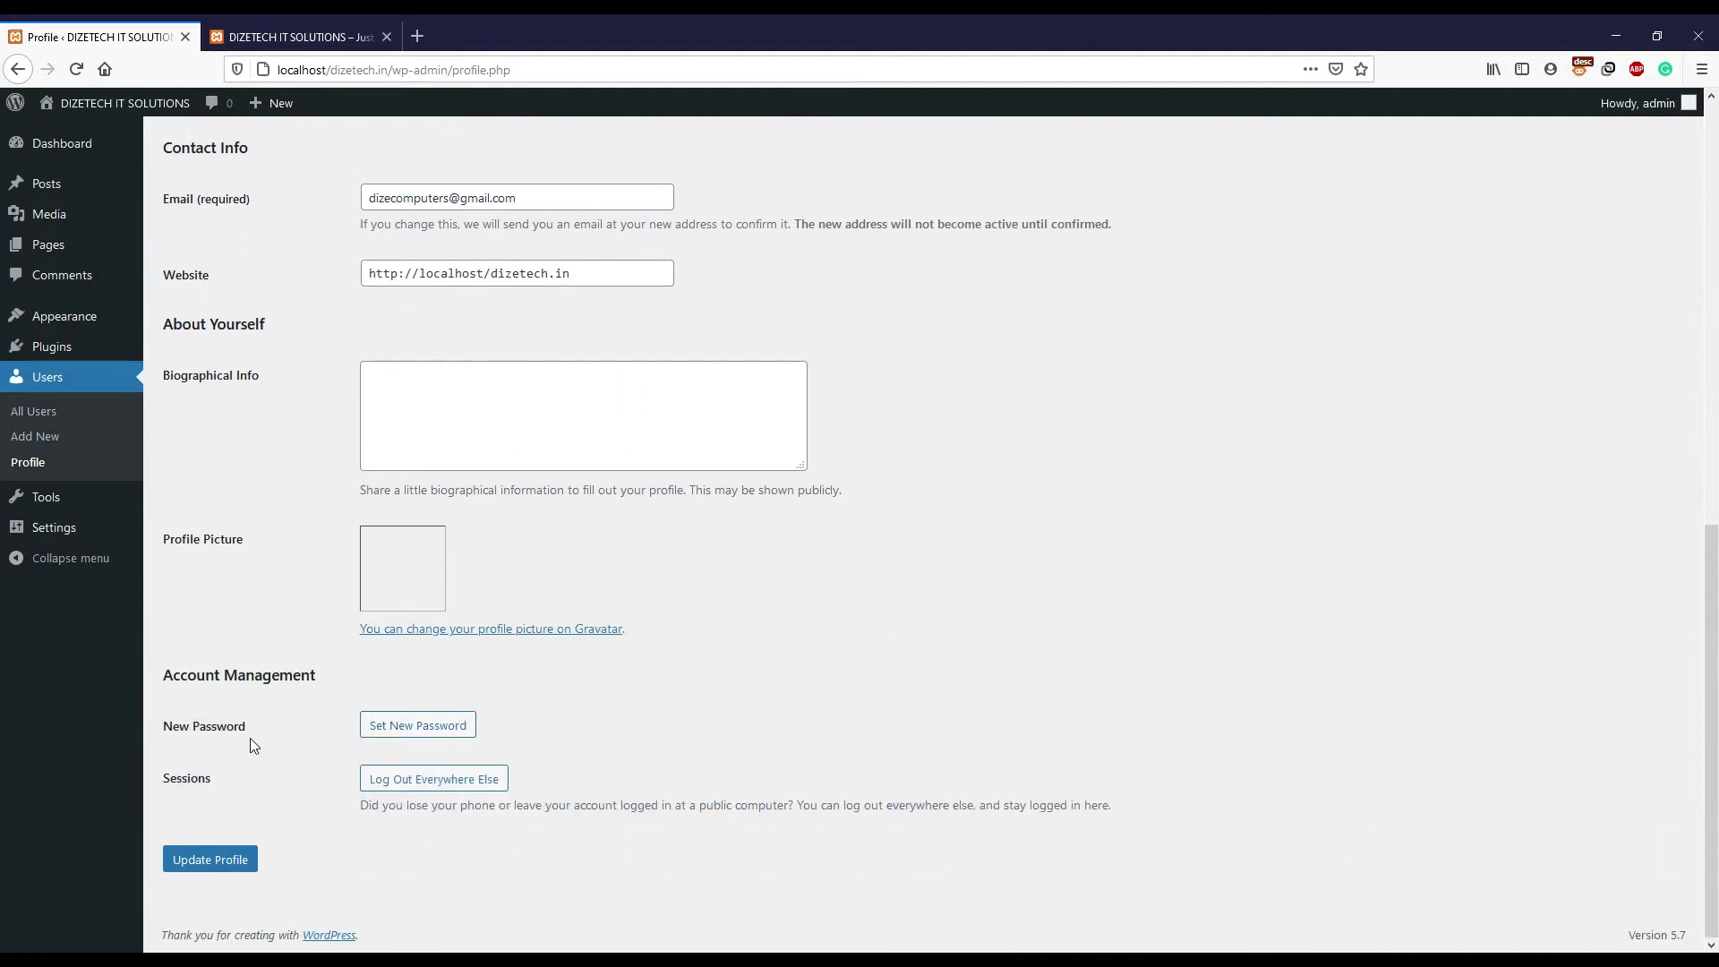
left_click_drag(251, 732, 171, 727)
- Generate a new password, then replace it with a short custom password rated Very weak
left_click(318, 733)
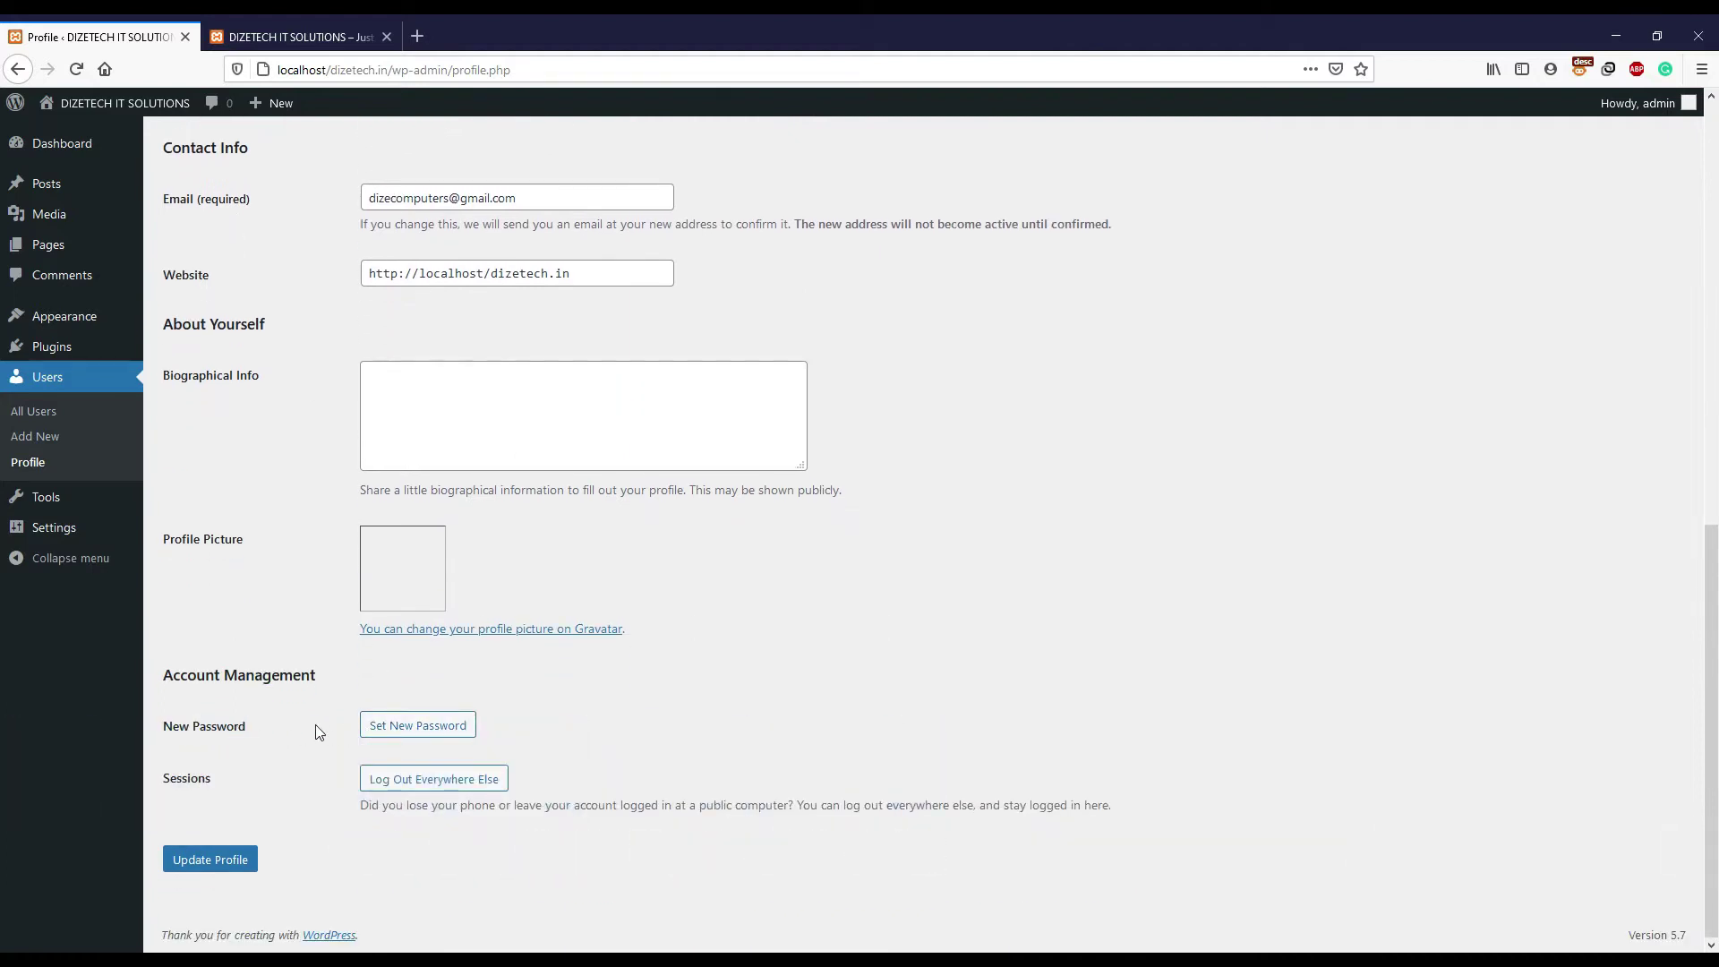
left_click(425, 733)
scroll(648, 717, "down", 2)
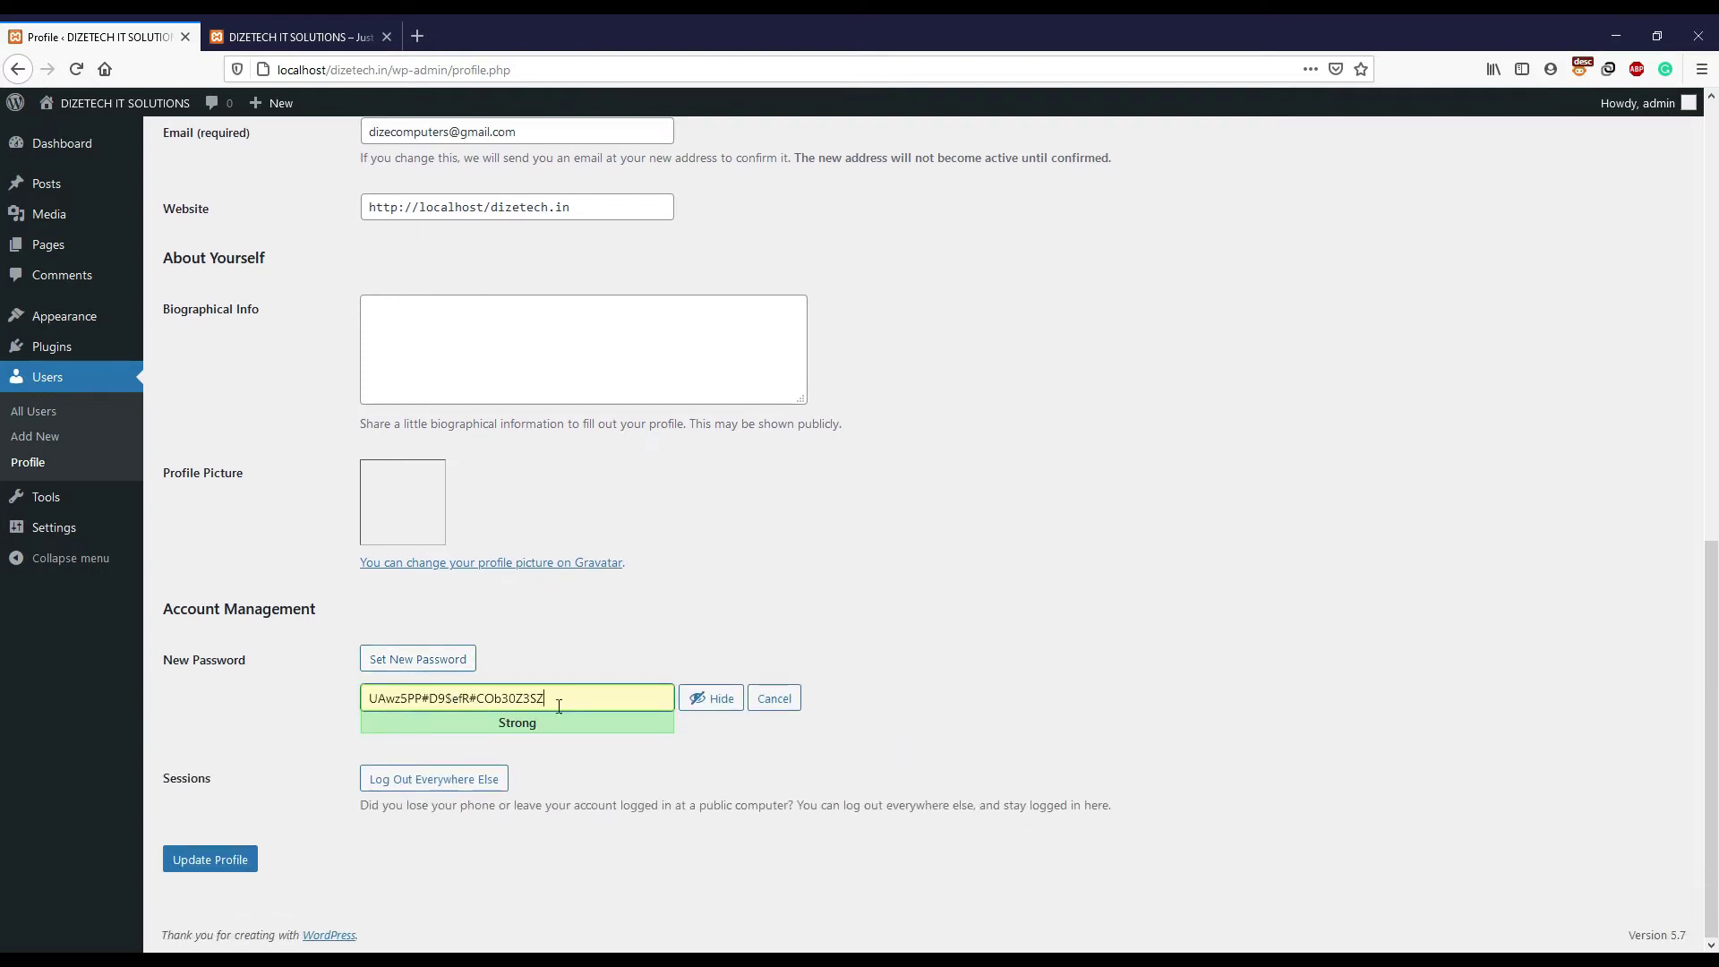
left_click_drag(583, 709, 341, 707)
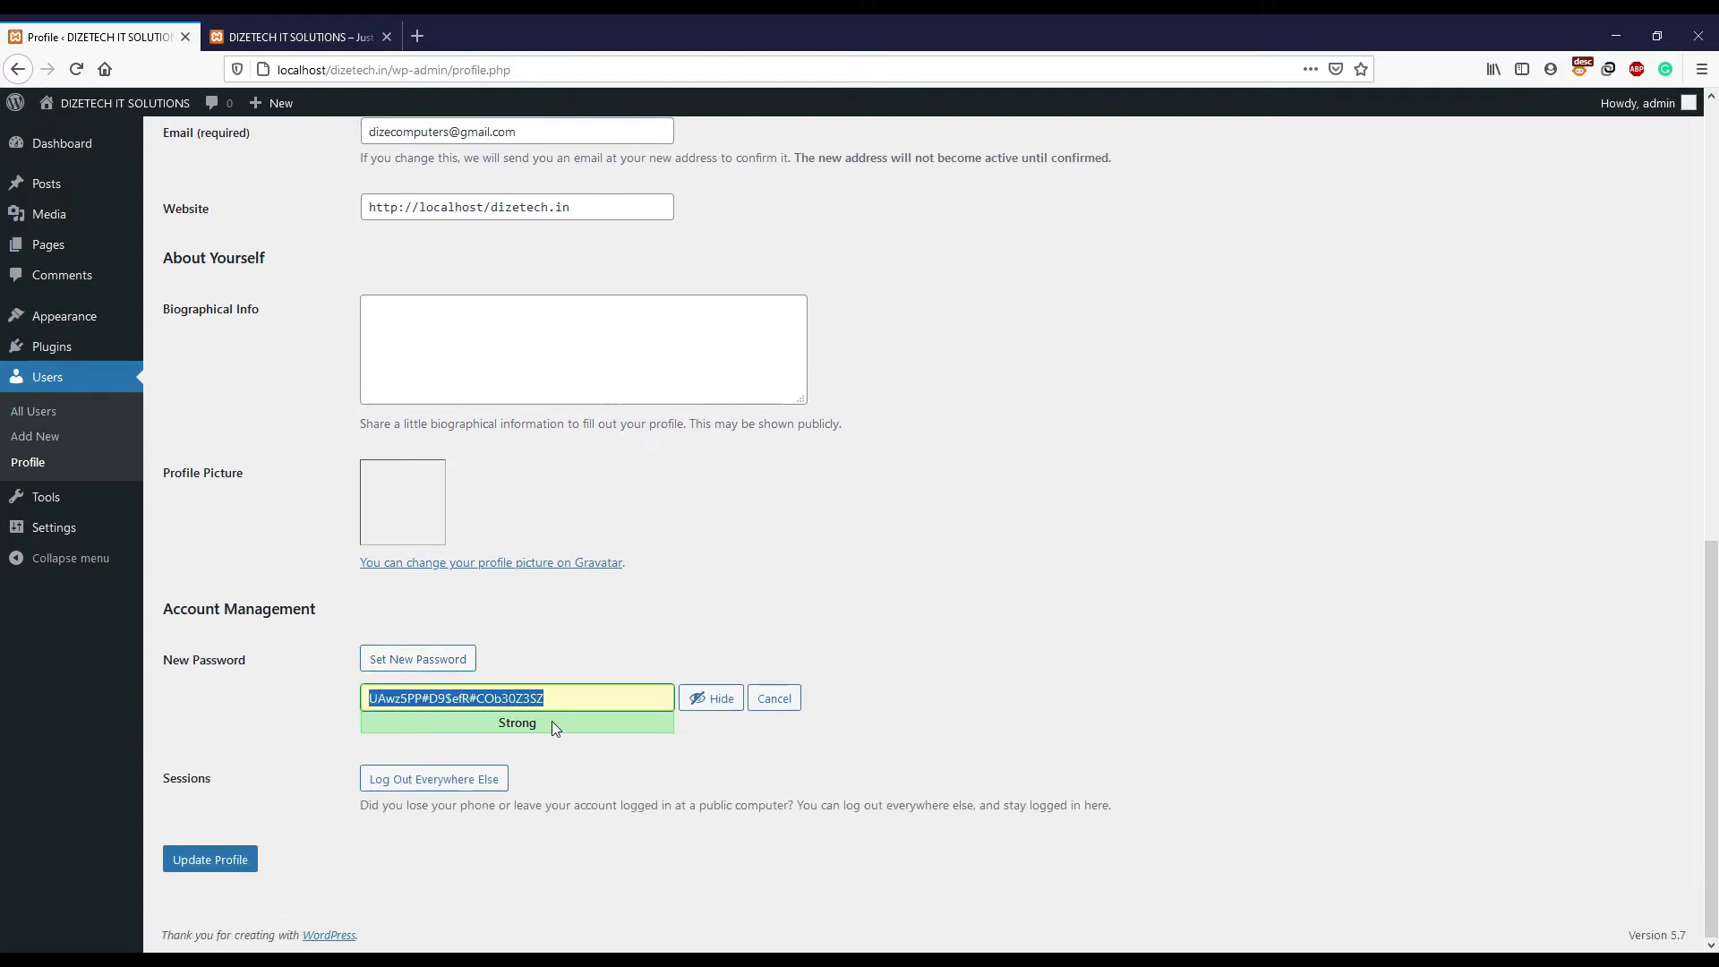
key("BackSpace")
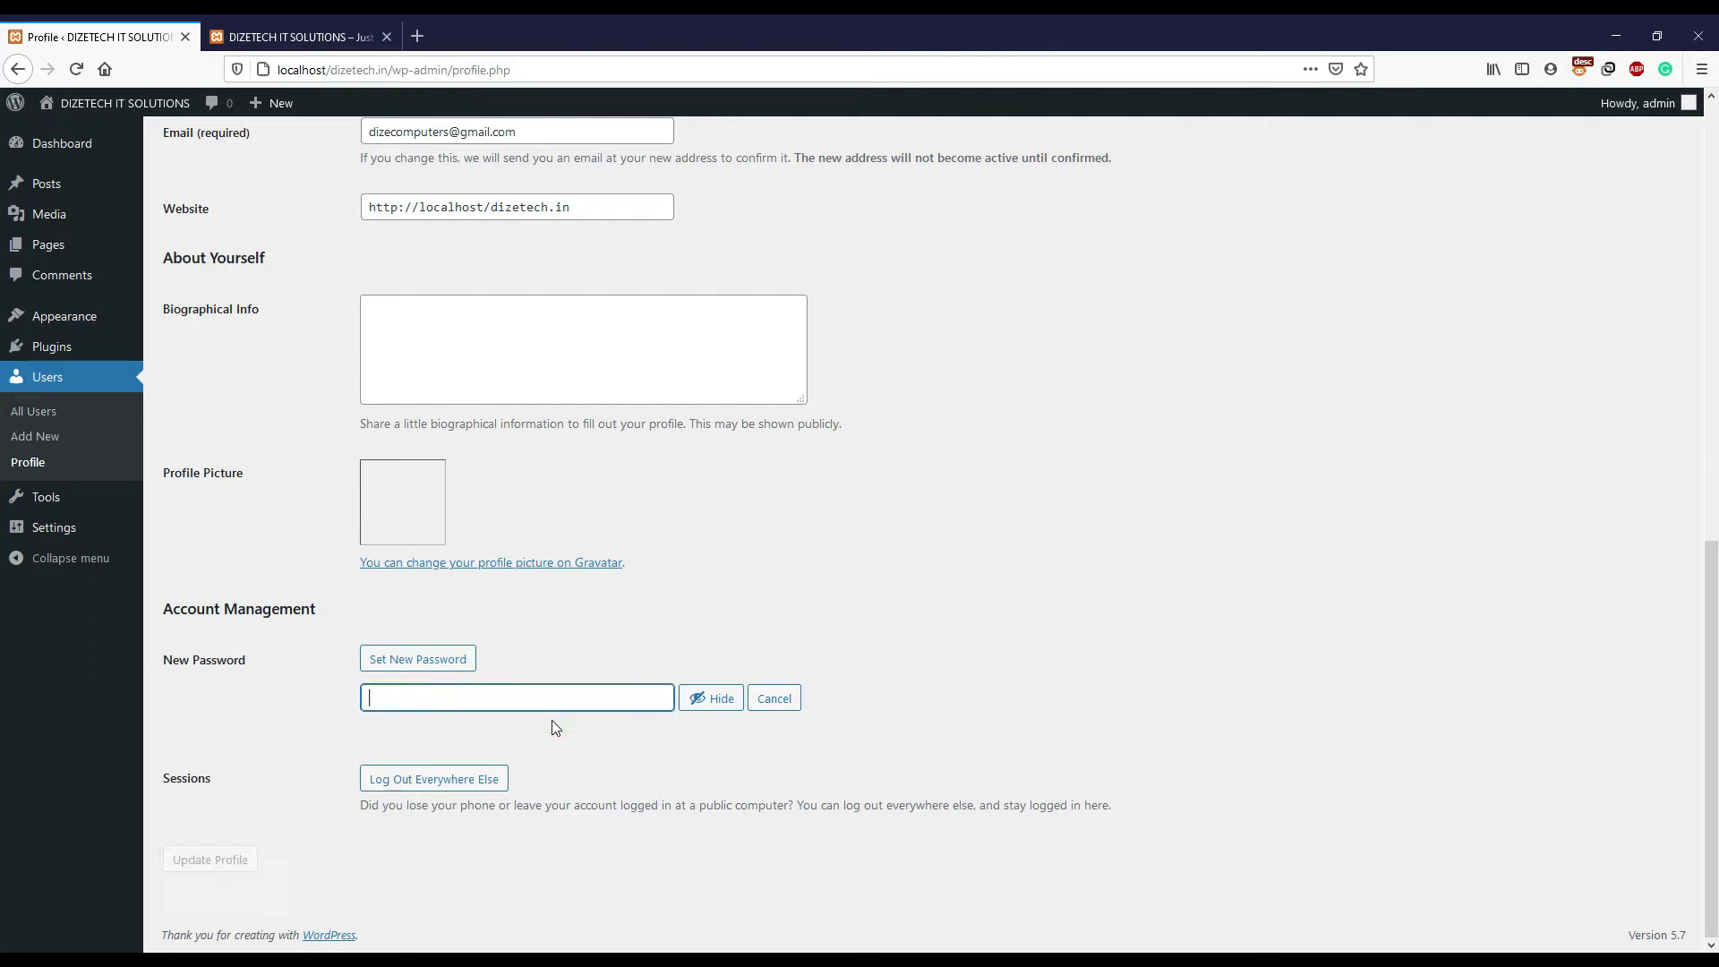
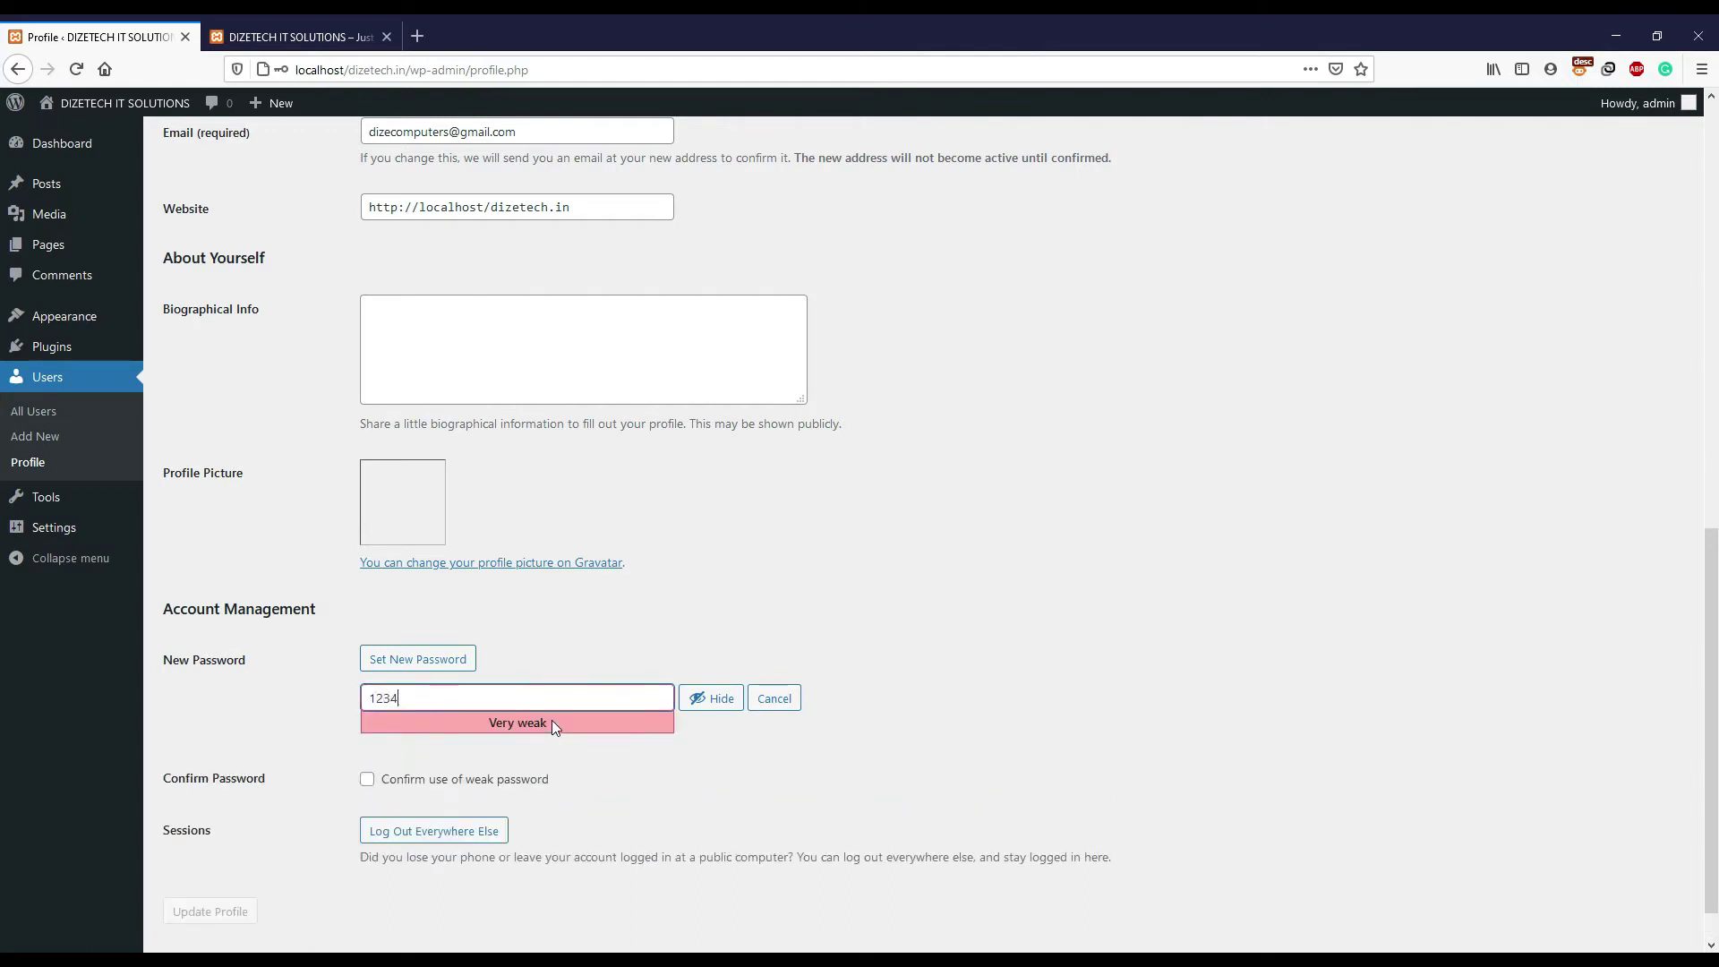
- Extend the custom password with more characters so the meter rates it Weak
left_click_drag(434, 702, 364, 700)
left_click_drag(553, 721, 490, 727)
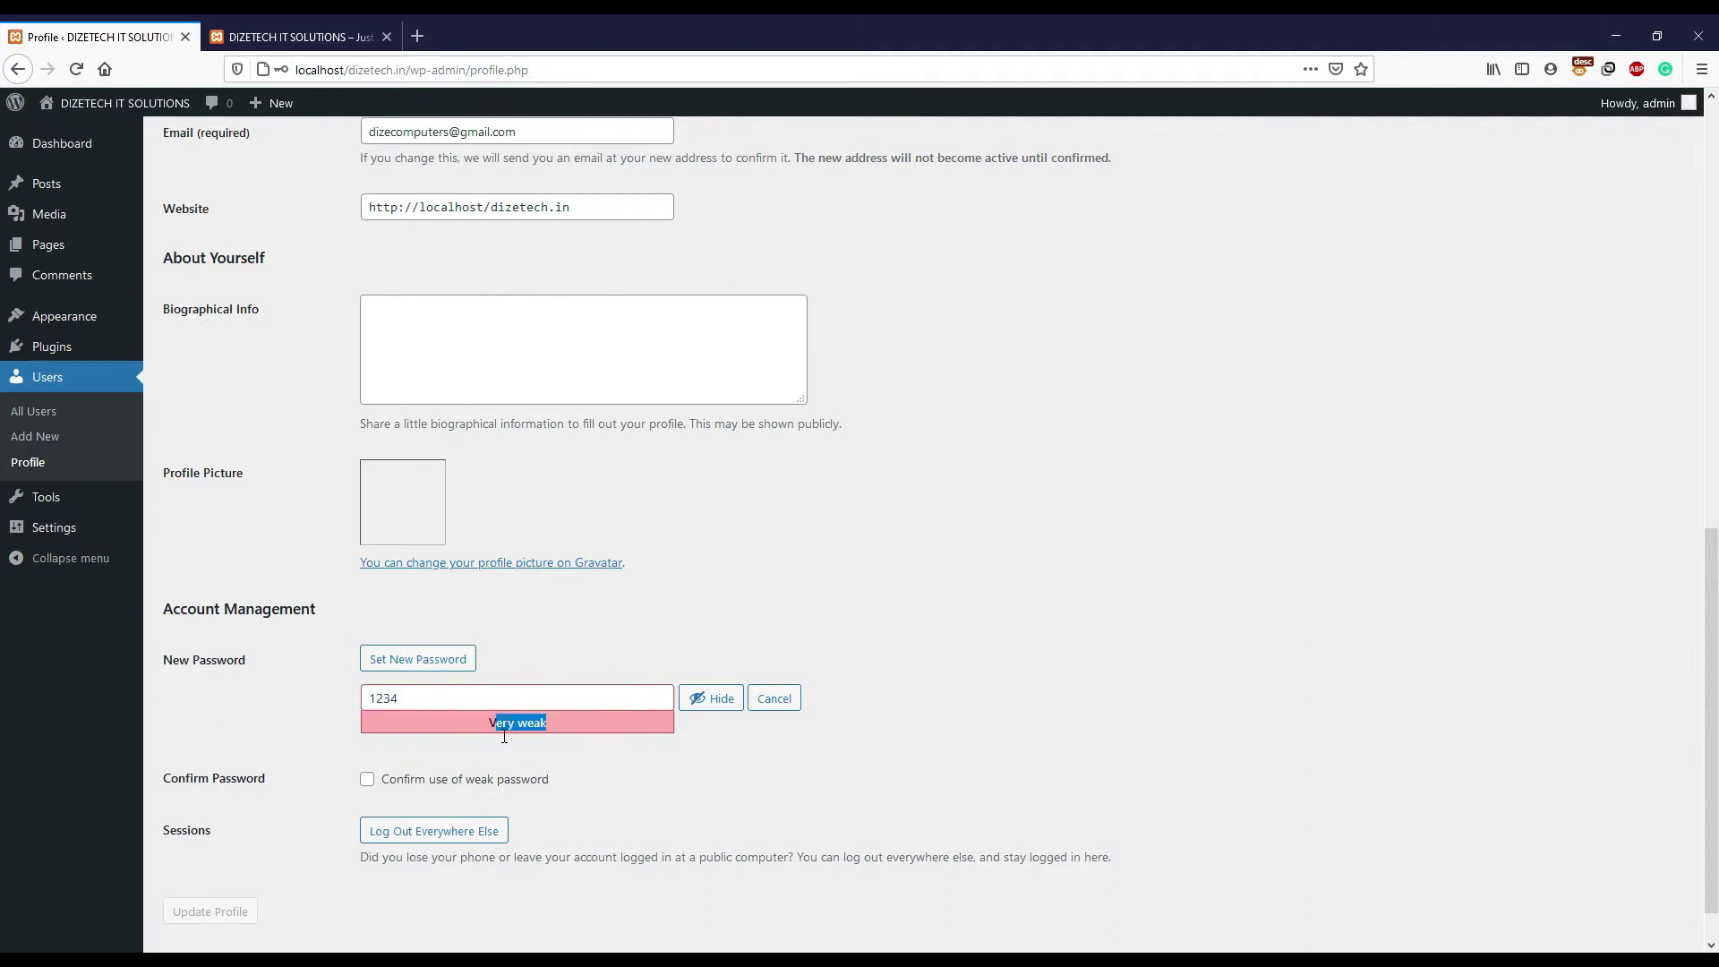
left_click(459, 705)
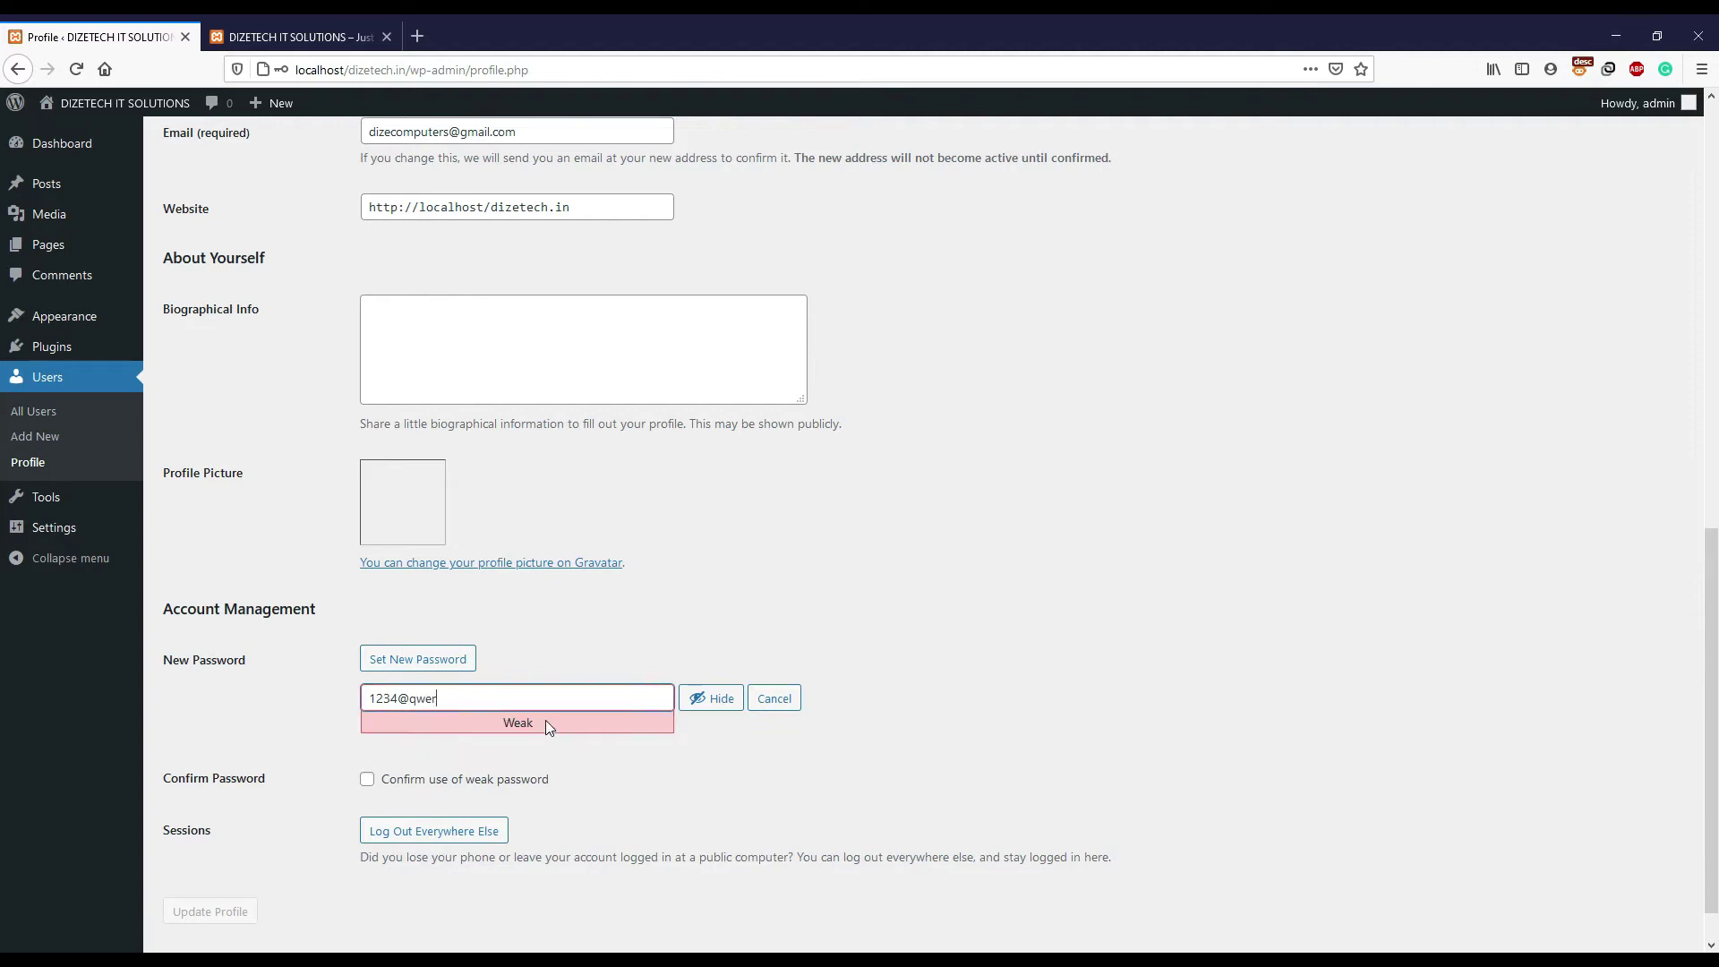
left_click_drag(545, 720, 486, 719)
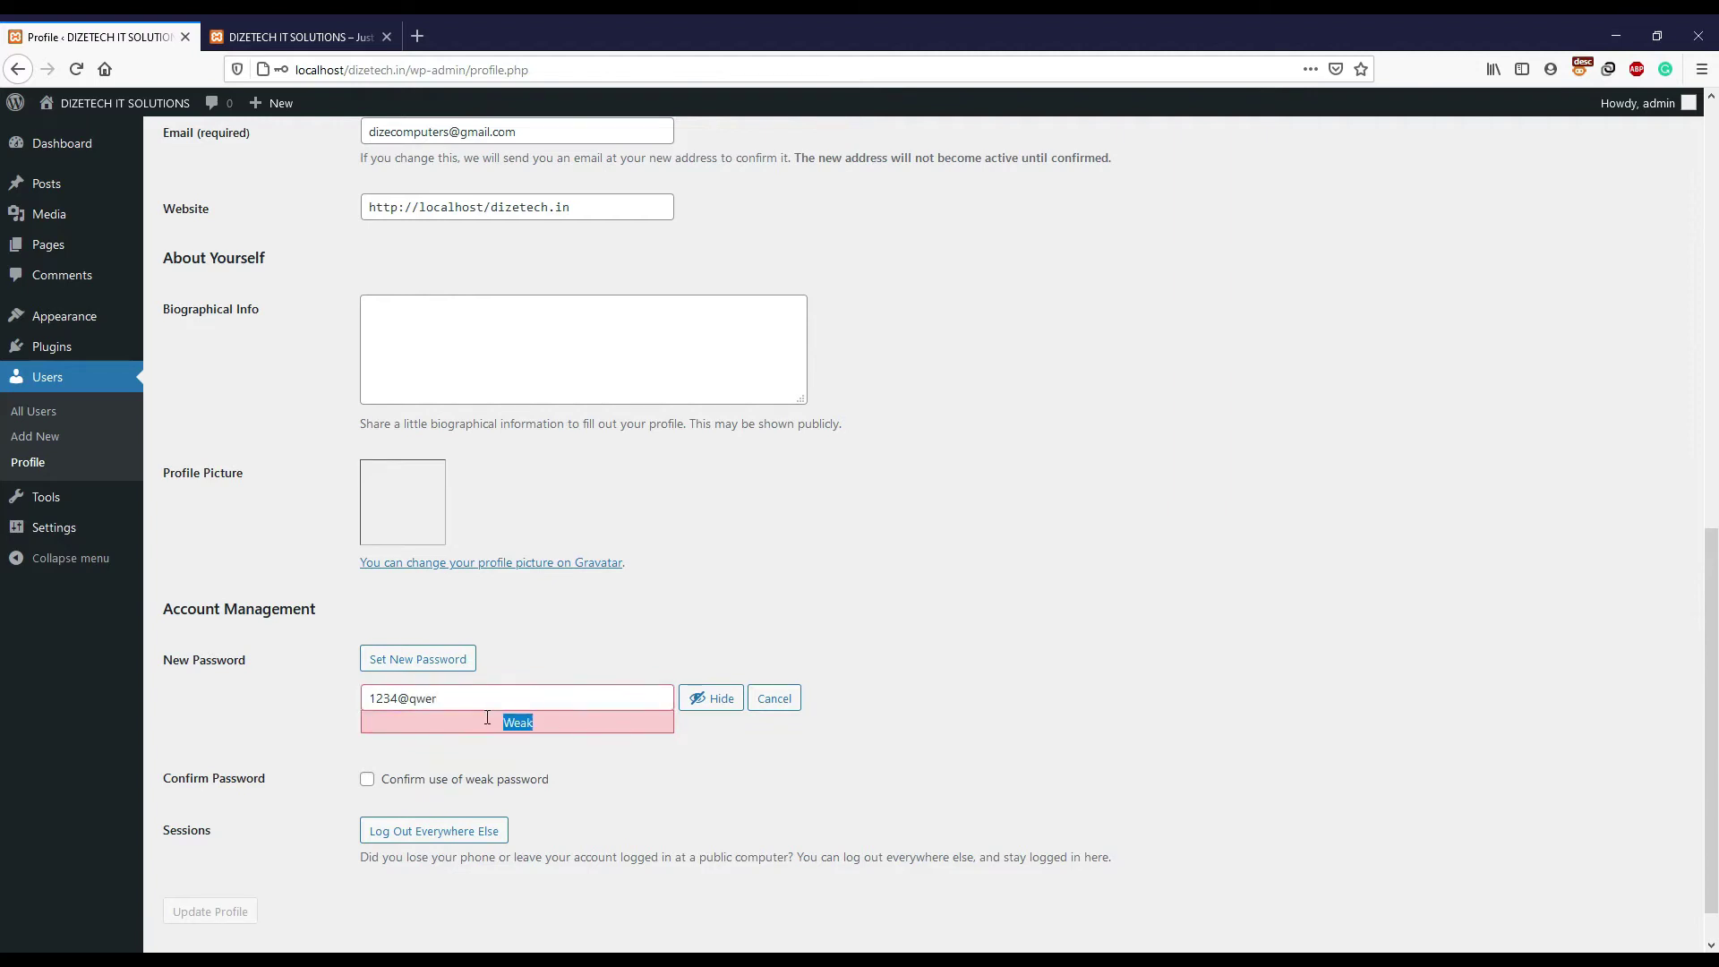
left_click(461, 707)
left_click_drag(461, 708, 326, 708)
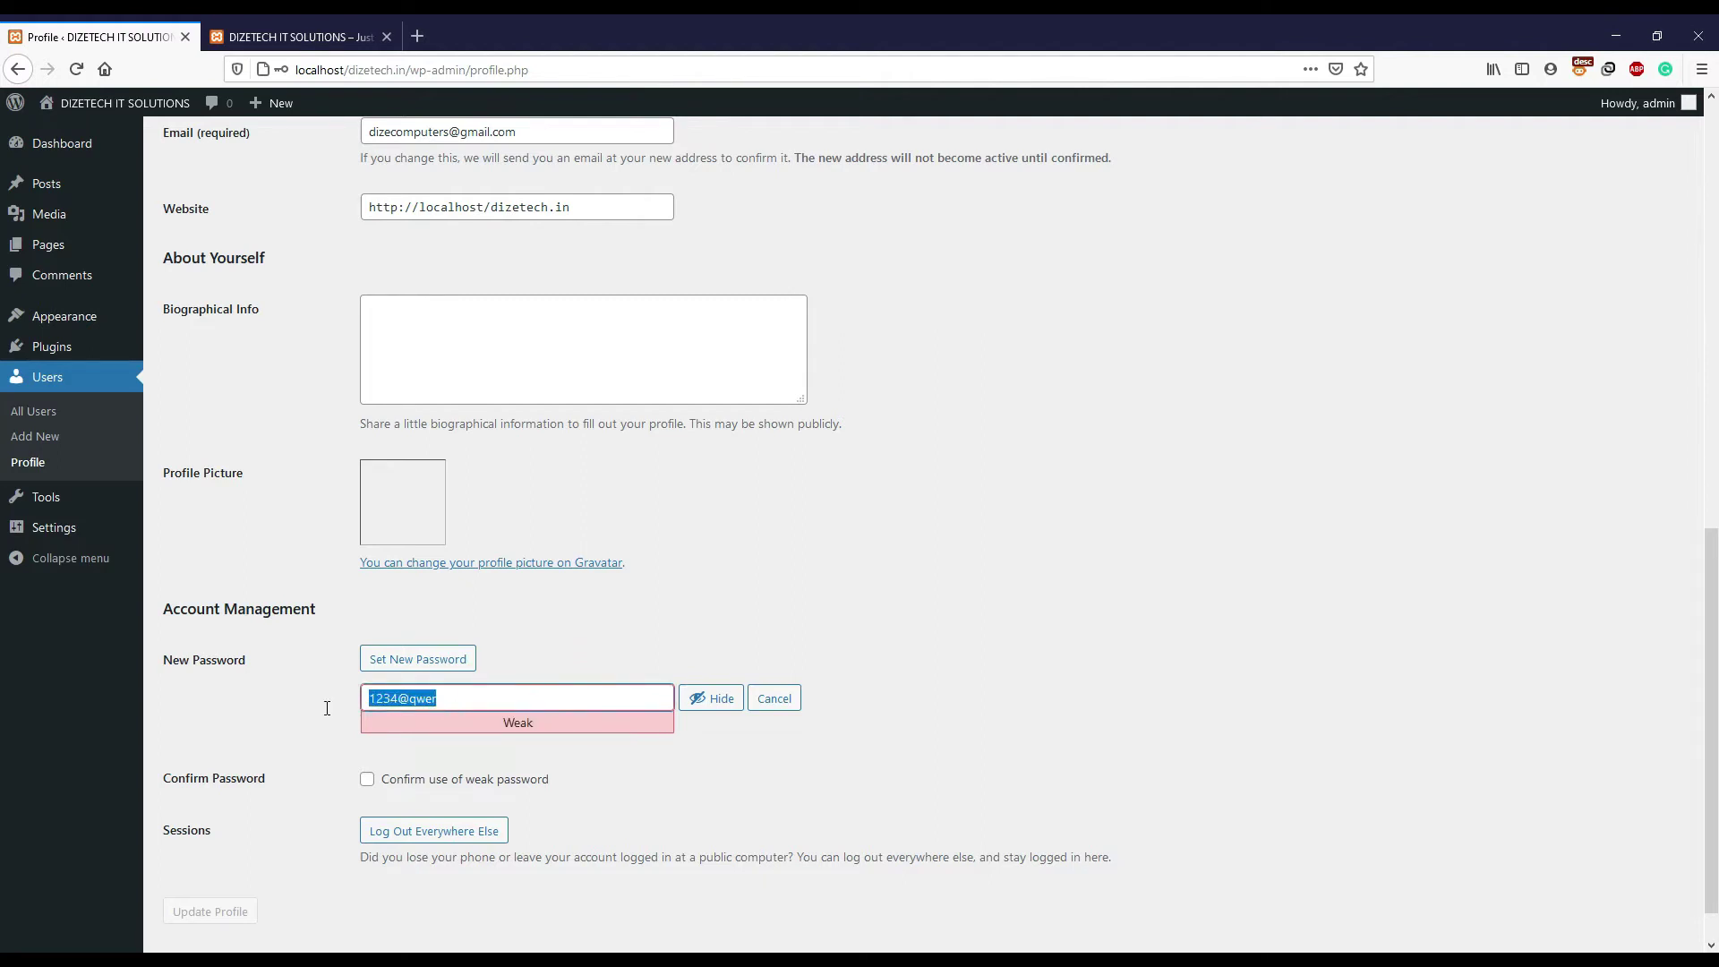
left_click(456, 708)
- Try extra characters, trim them back off, and confirm use of the weak password
scroll(458, 705, "down", 1)
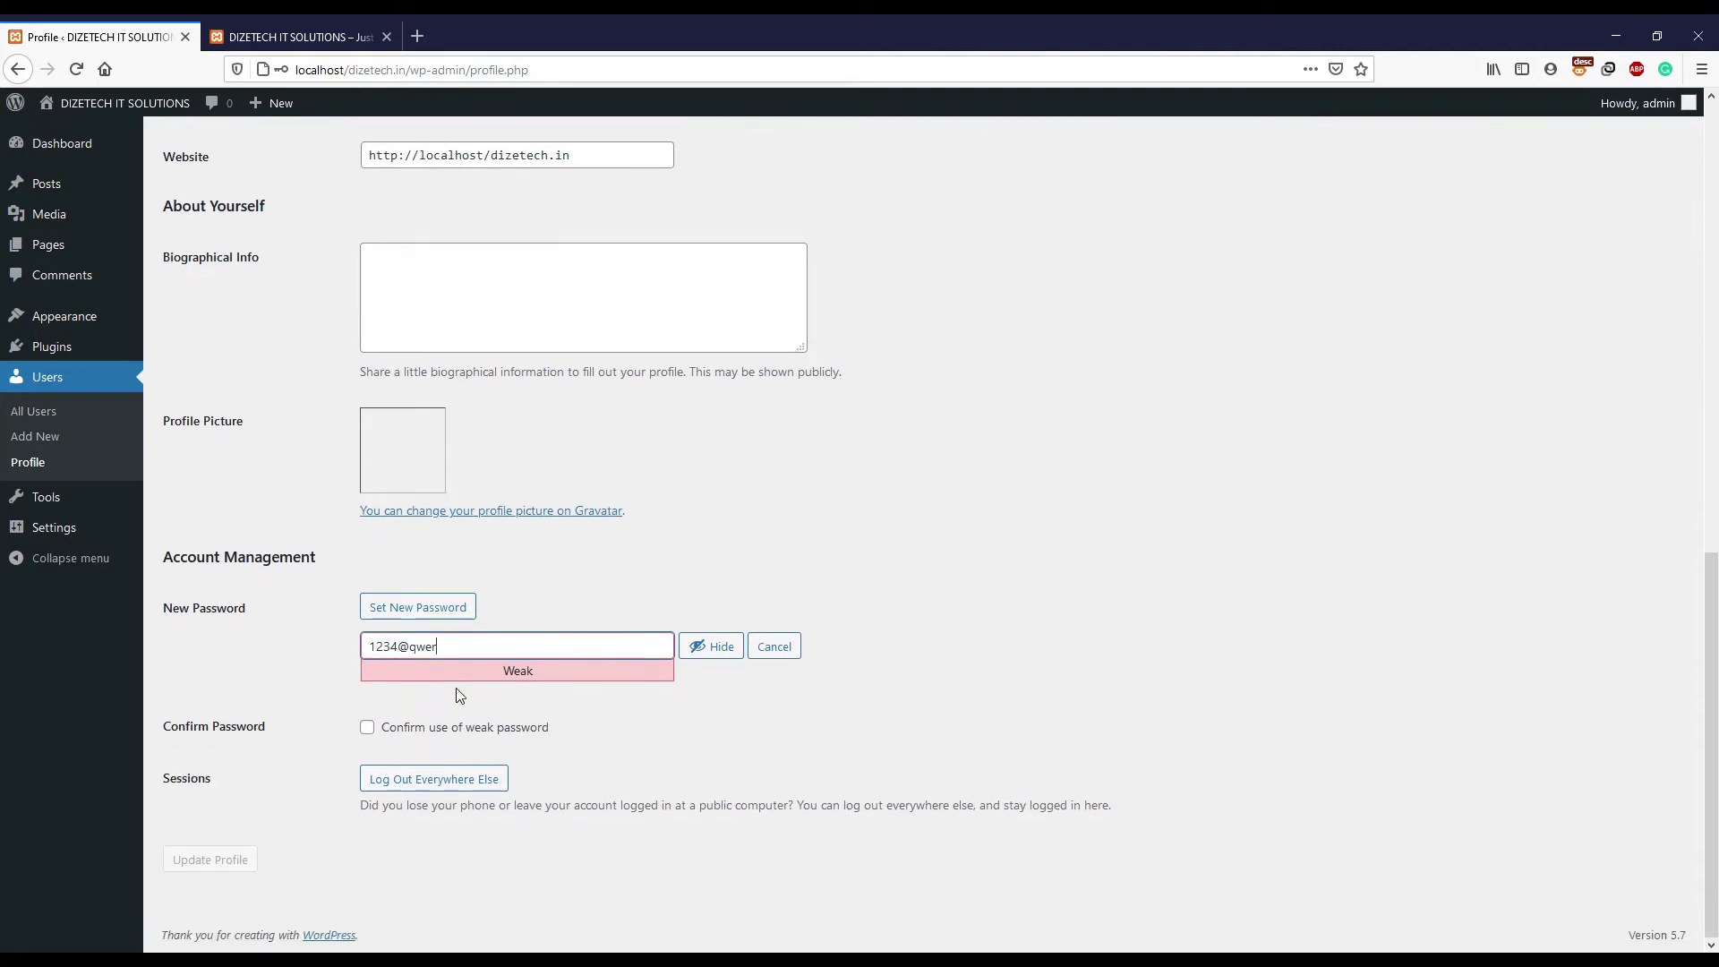
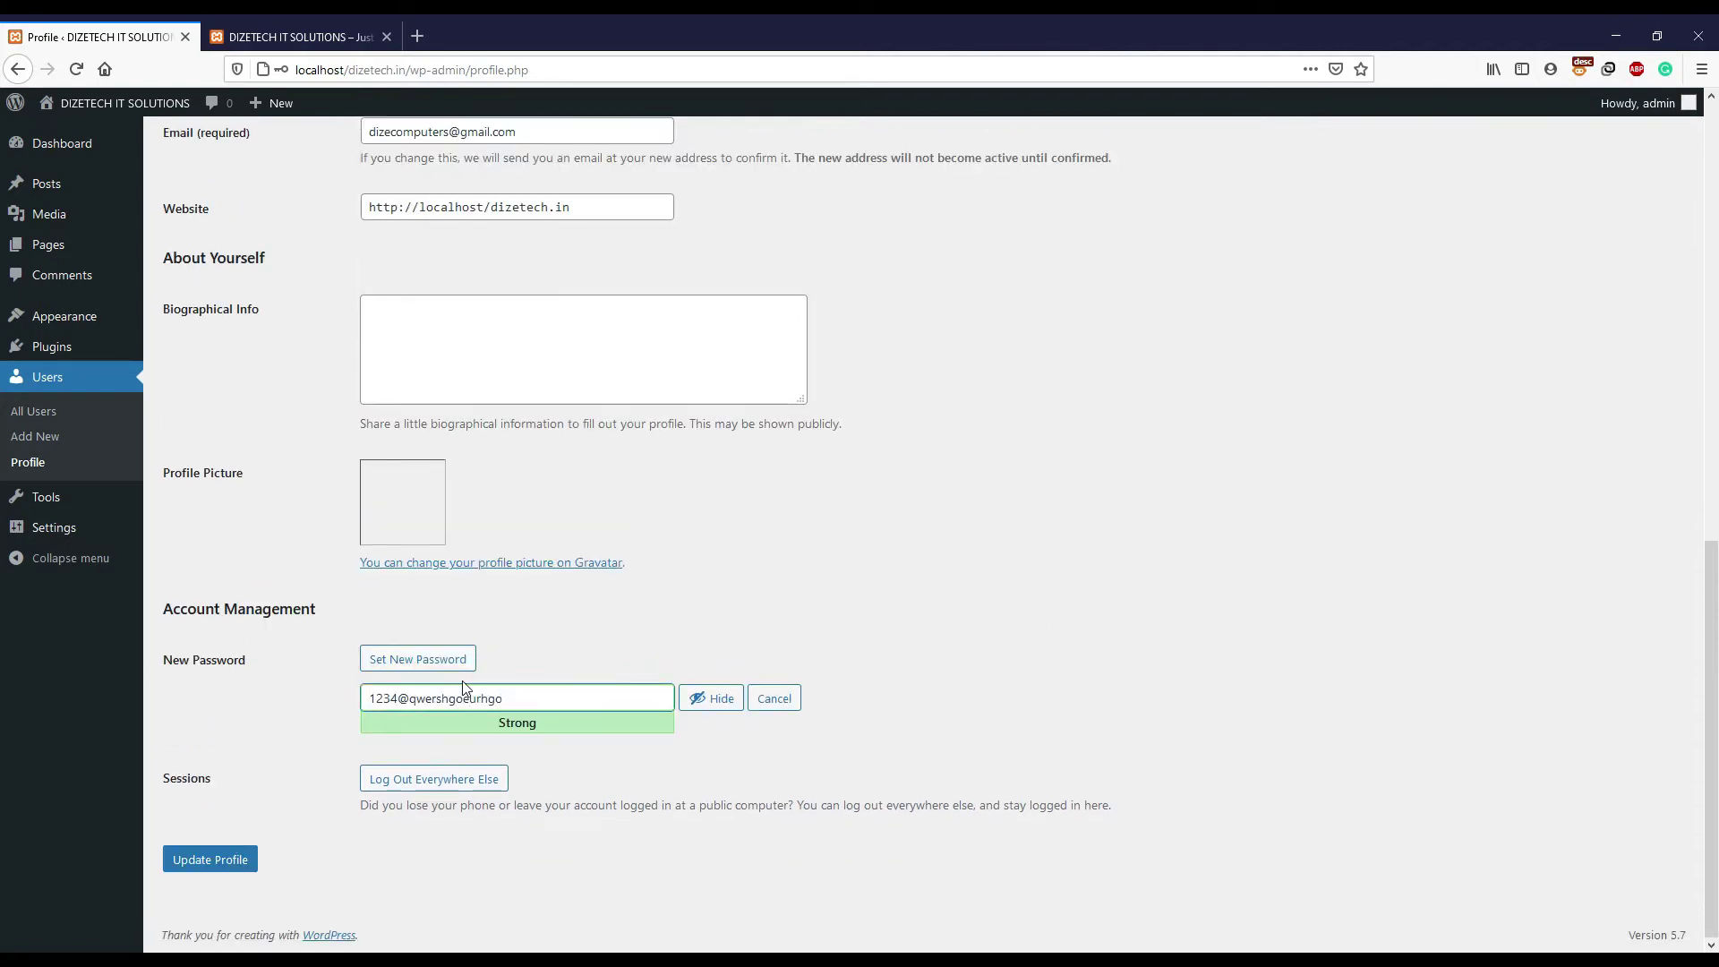
left_click_drag(504, 698, 416, 706)
key("BackSpace")
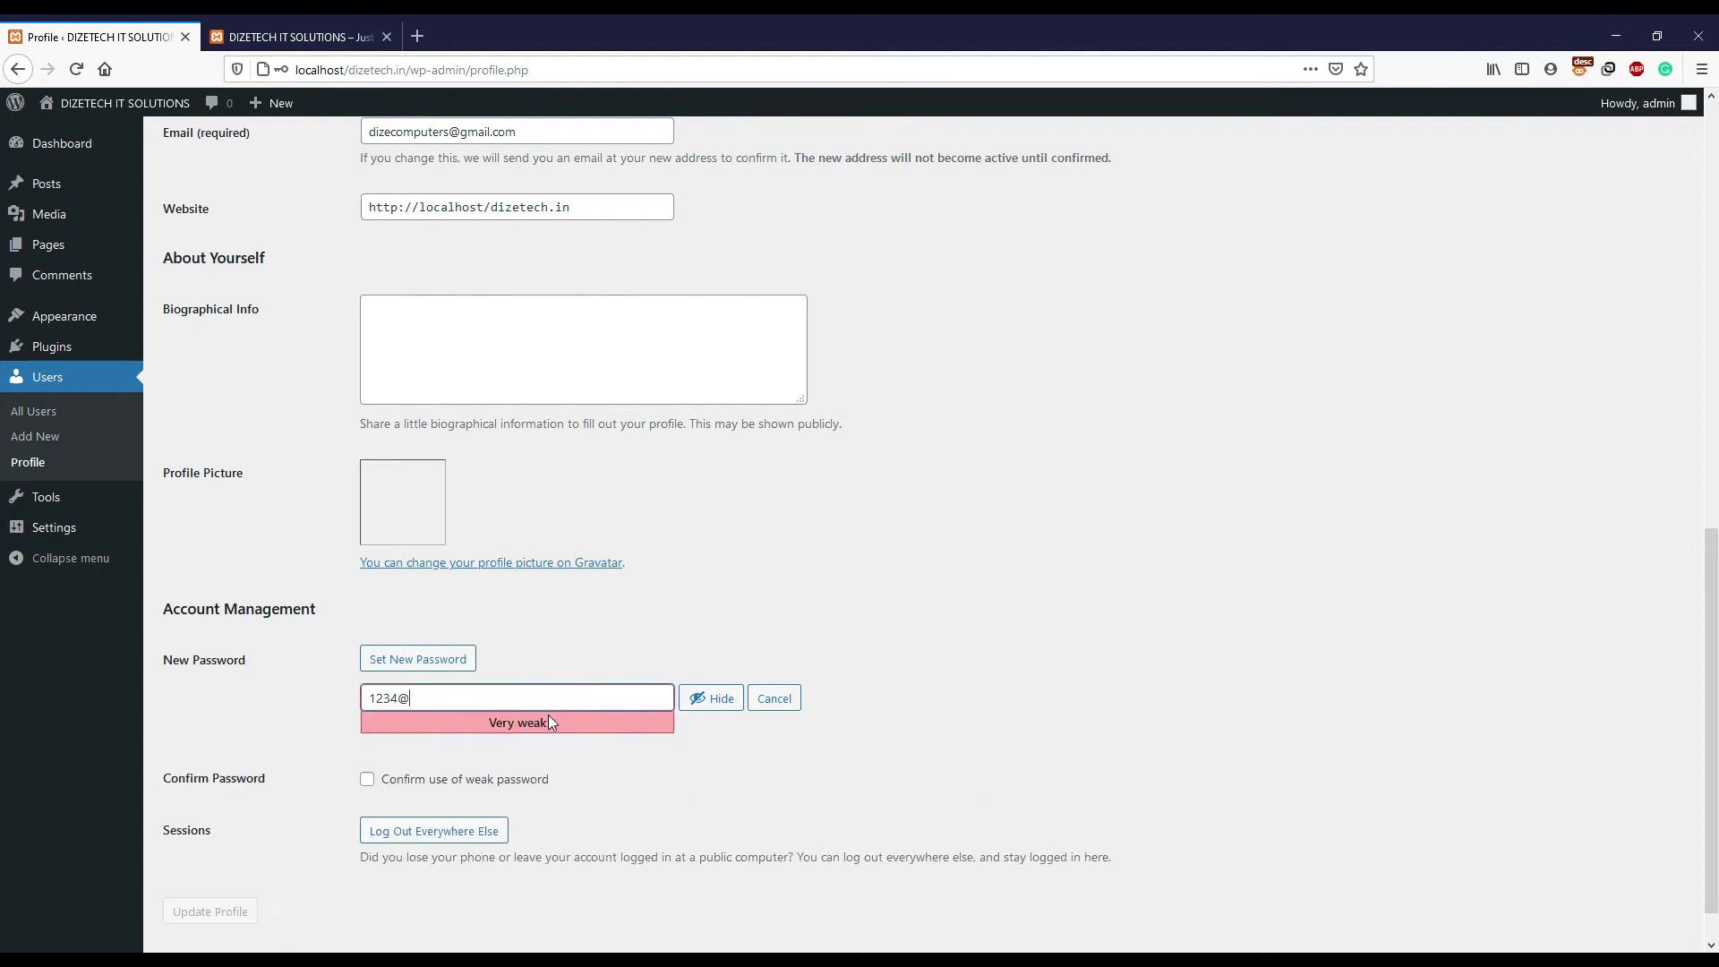
scroll(549, 716, "down", 1)
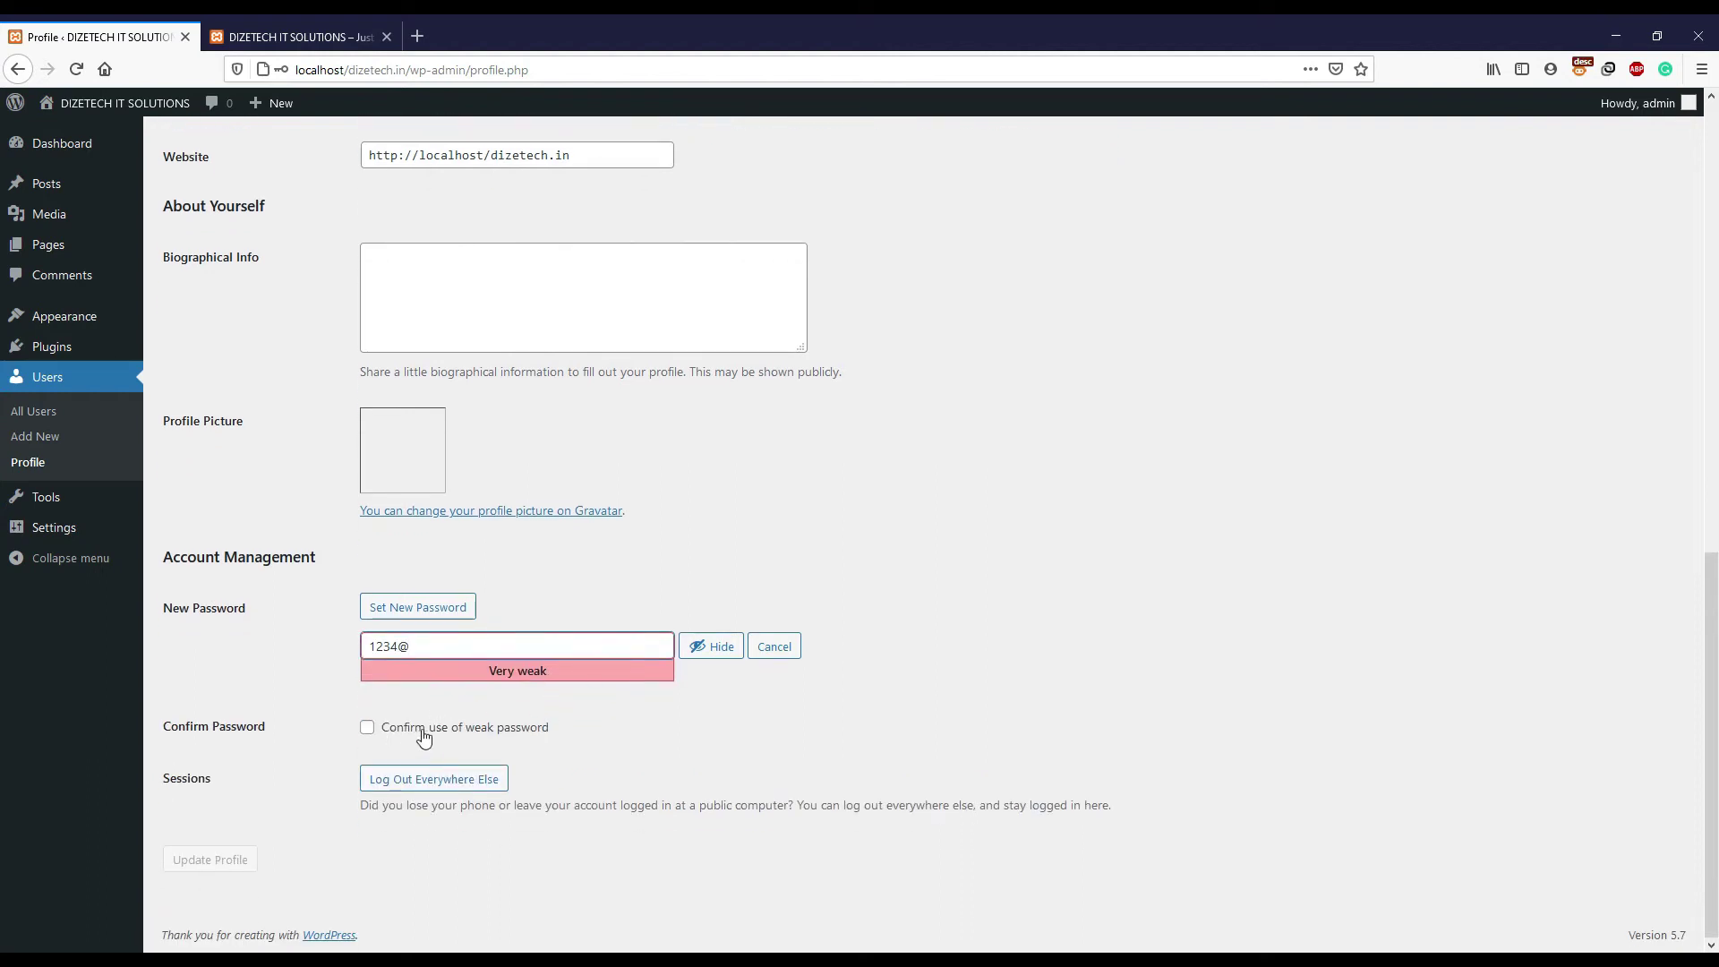
left_click(530, 734)
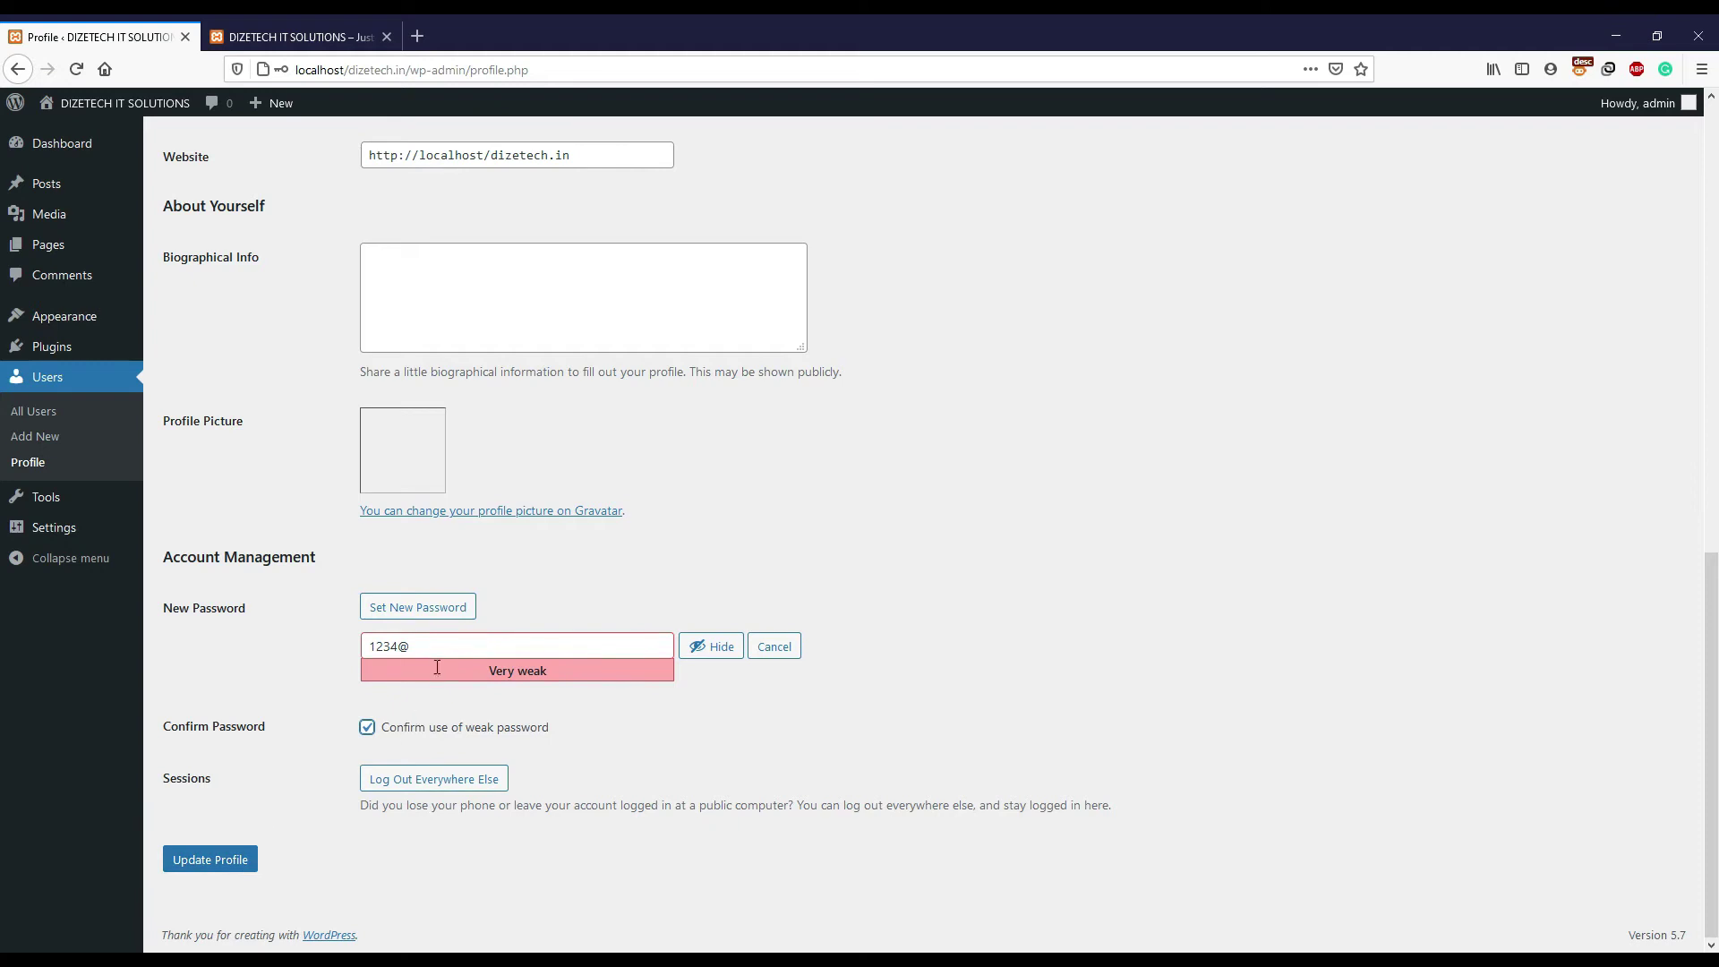
- Append more characters to the password until the strength meter shows Strong
left_click_drag(434, 647, 300, 654)
left_click(471, 659)
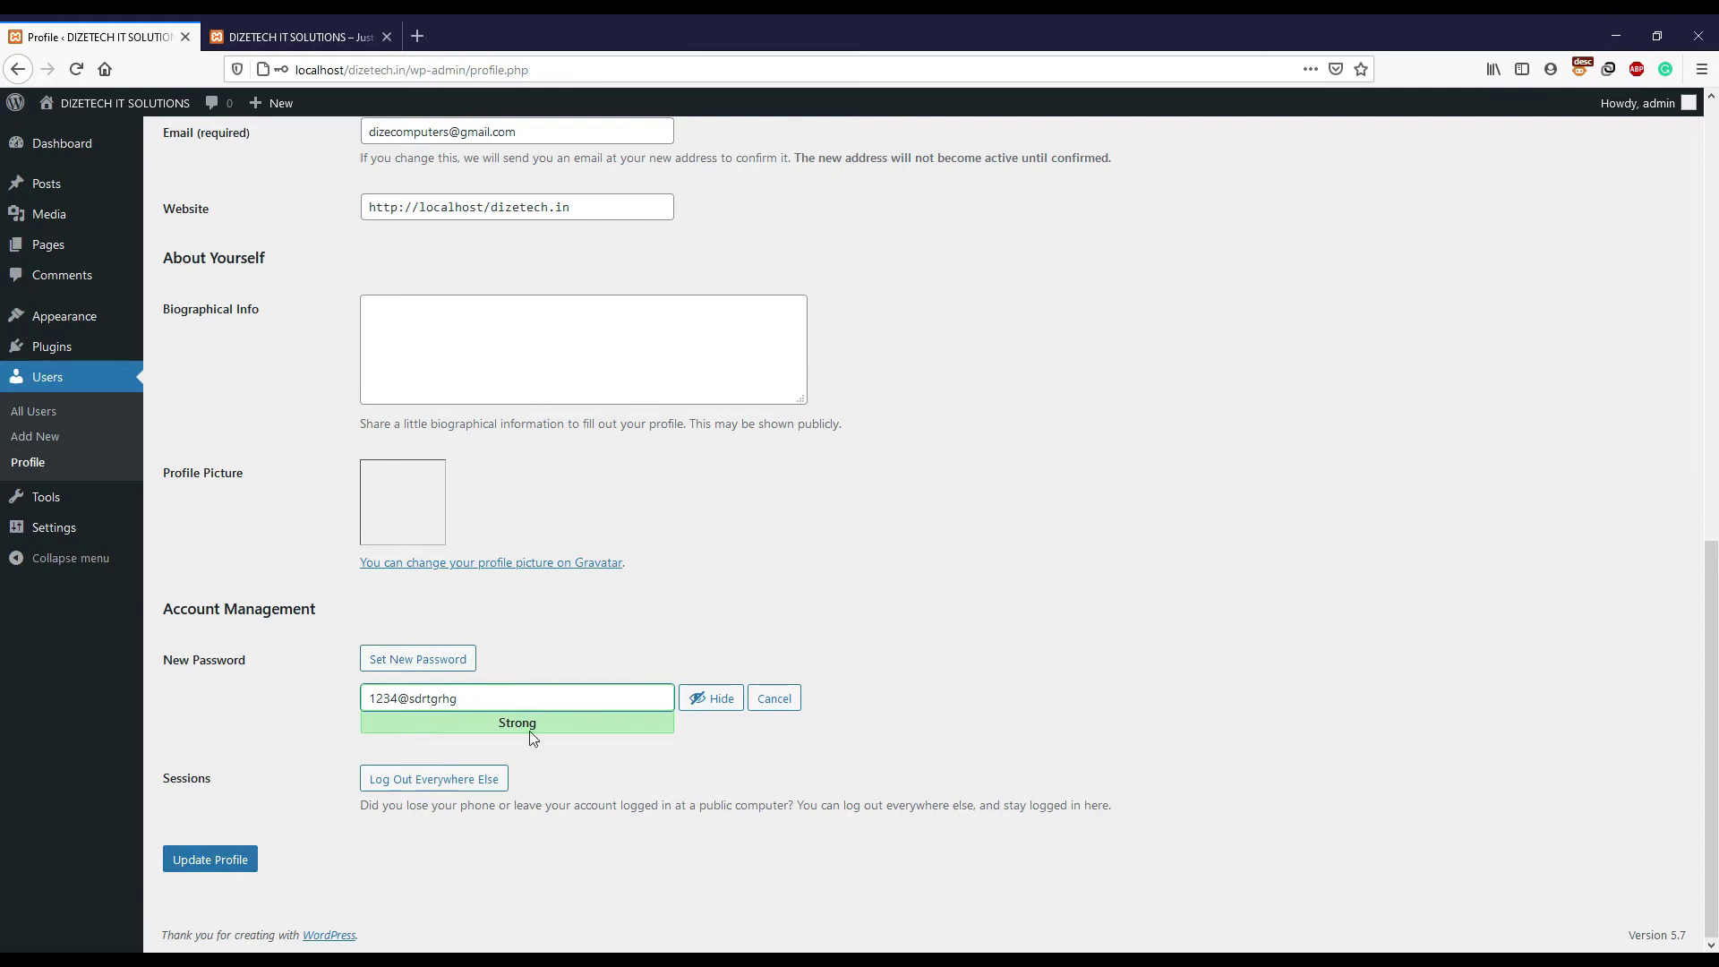
left_click_drag(485, 703, 369, 701)
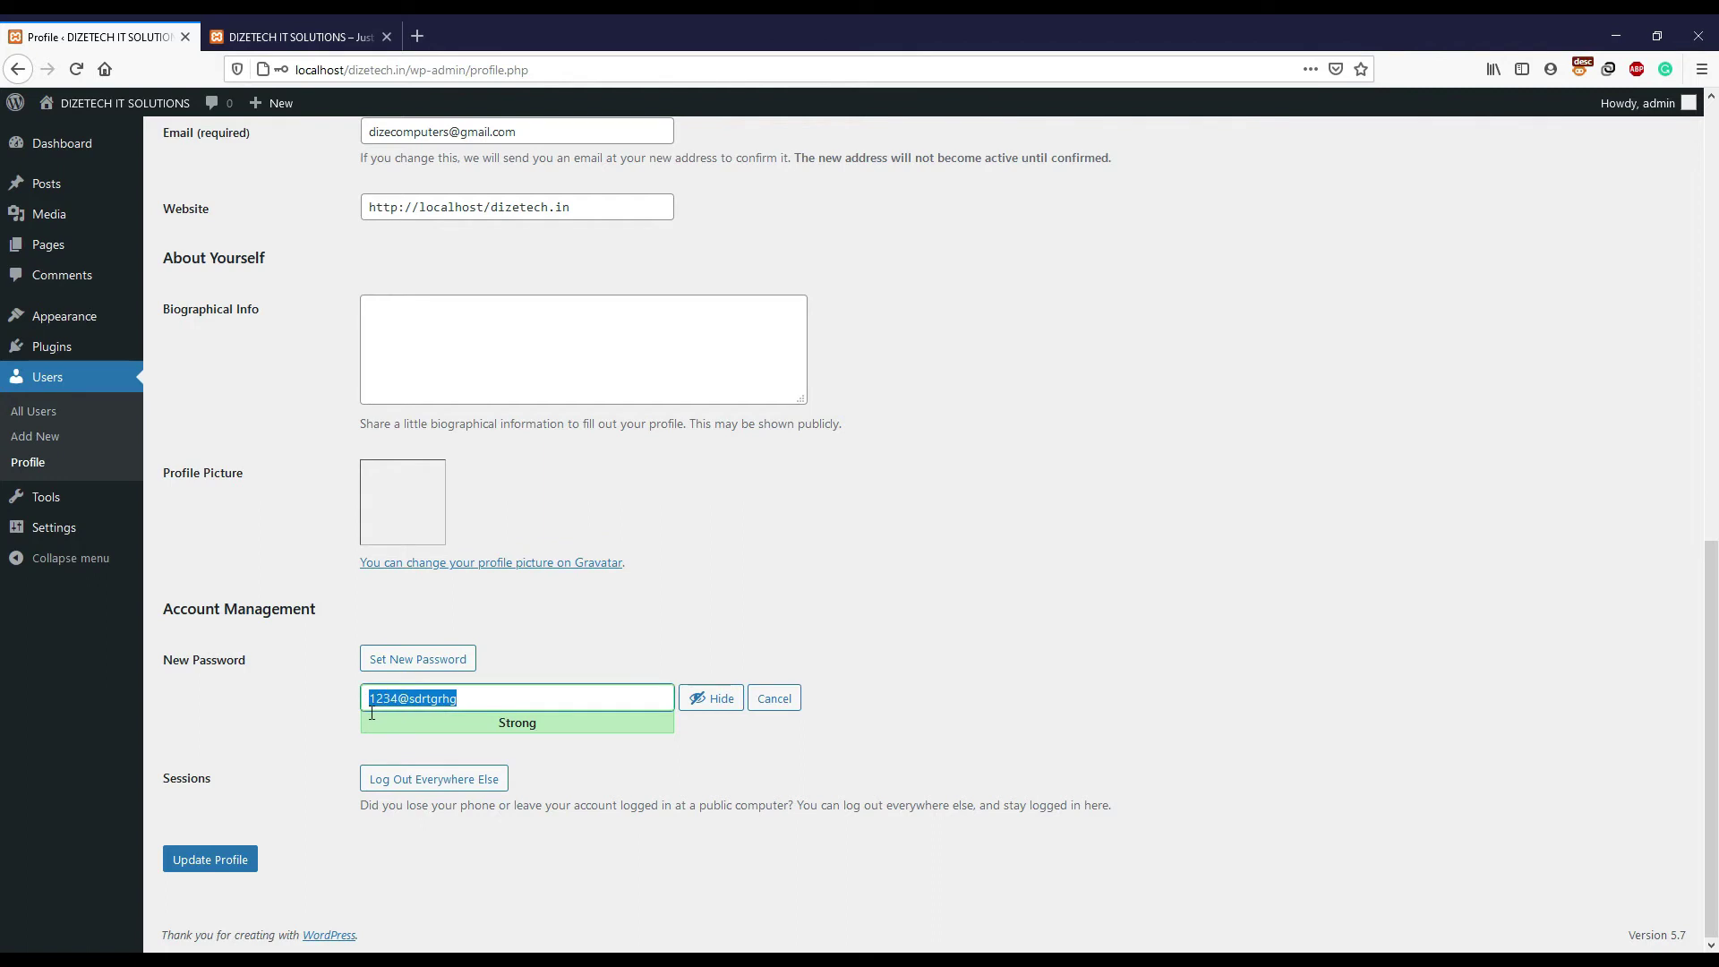
scroll(511, 704, "up", 1)
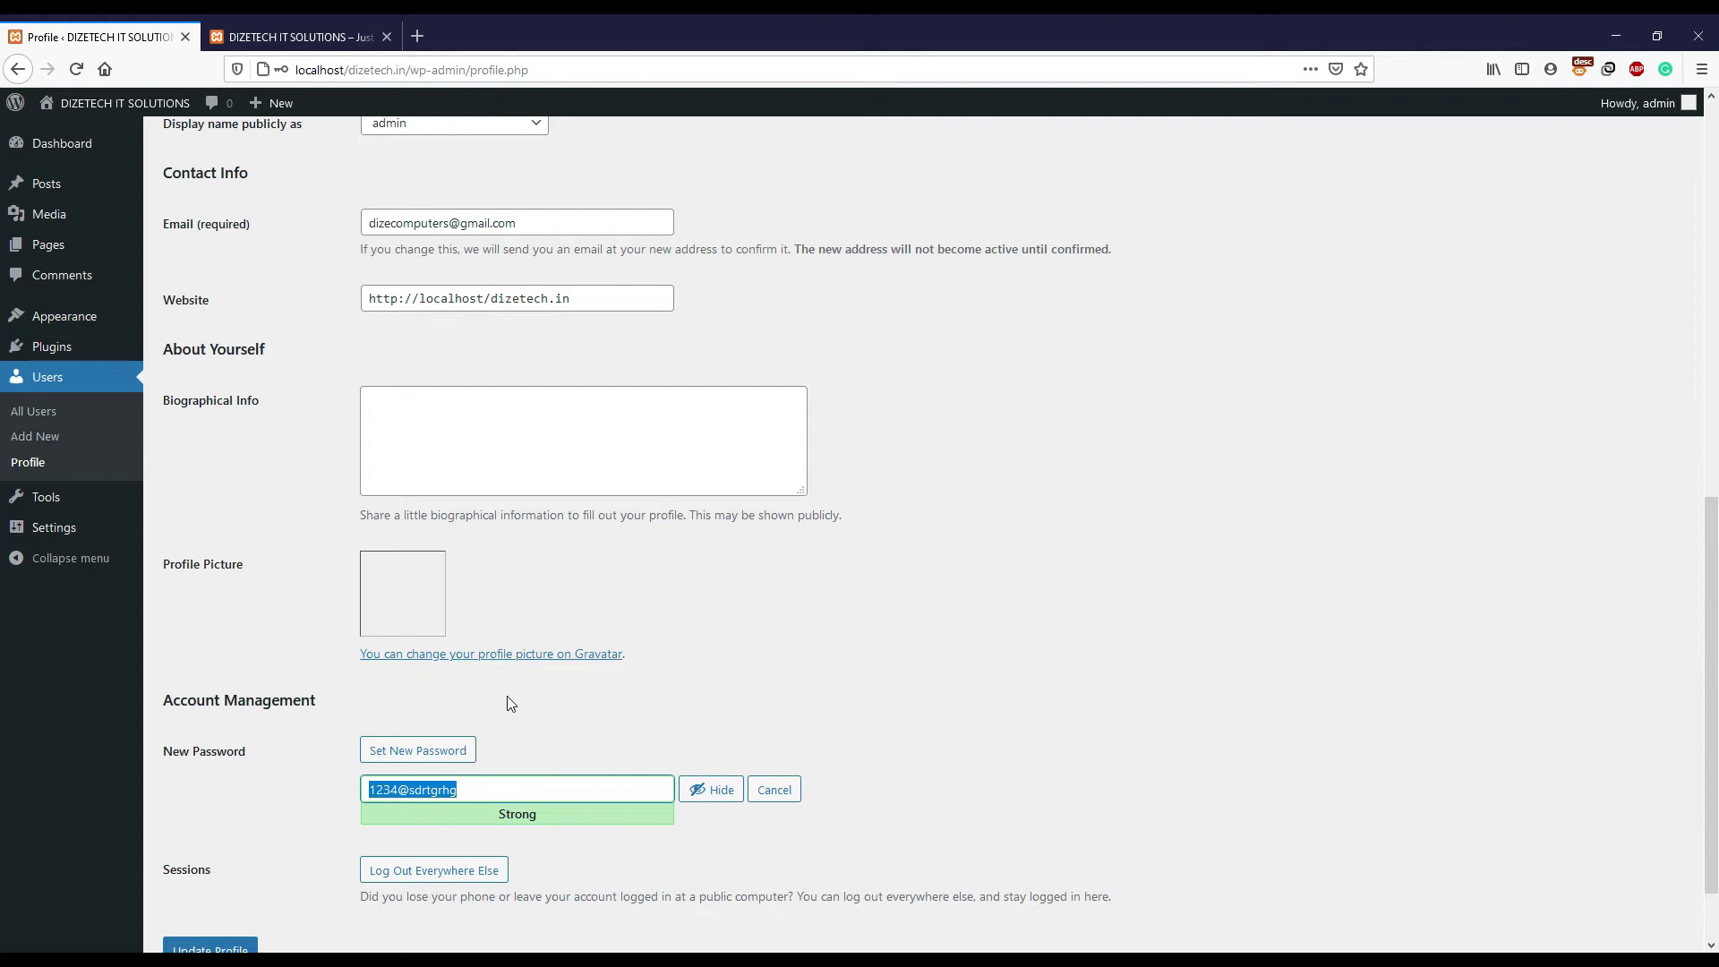
scroll(507, 697, "down", 1)
left_click(515, 704)
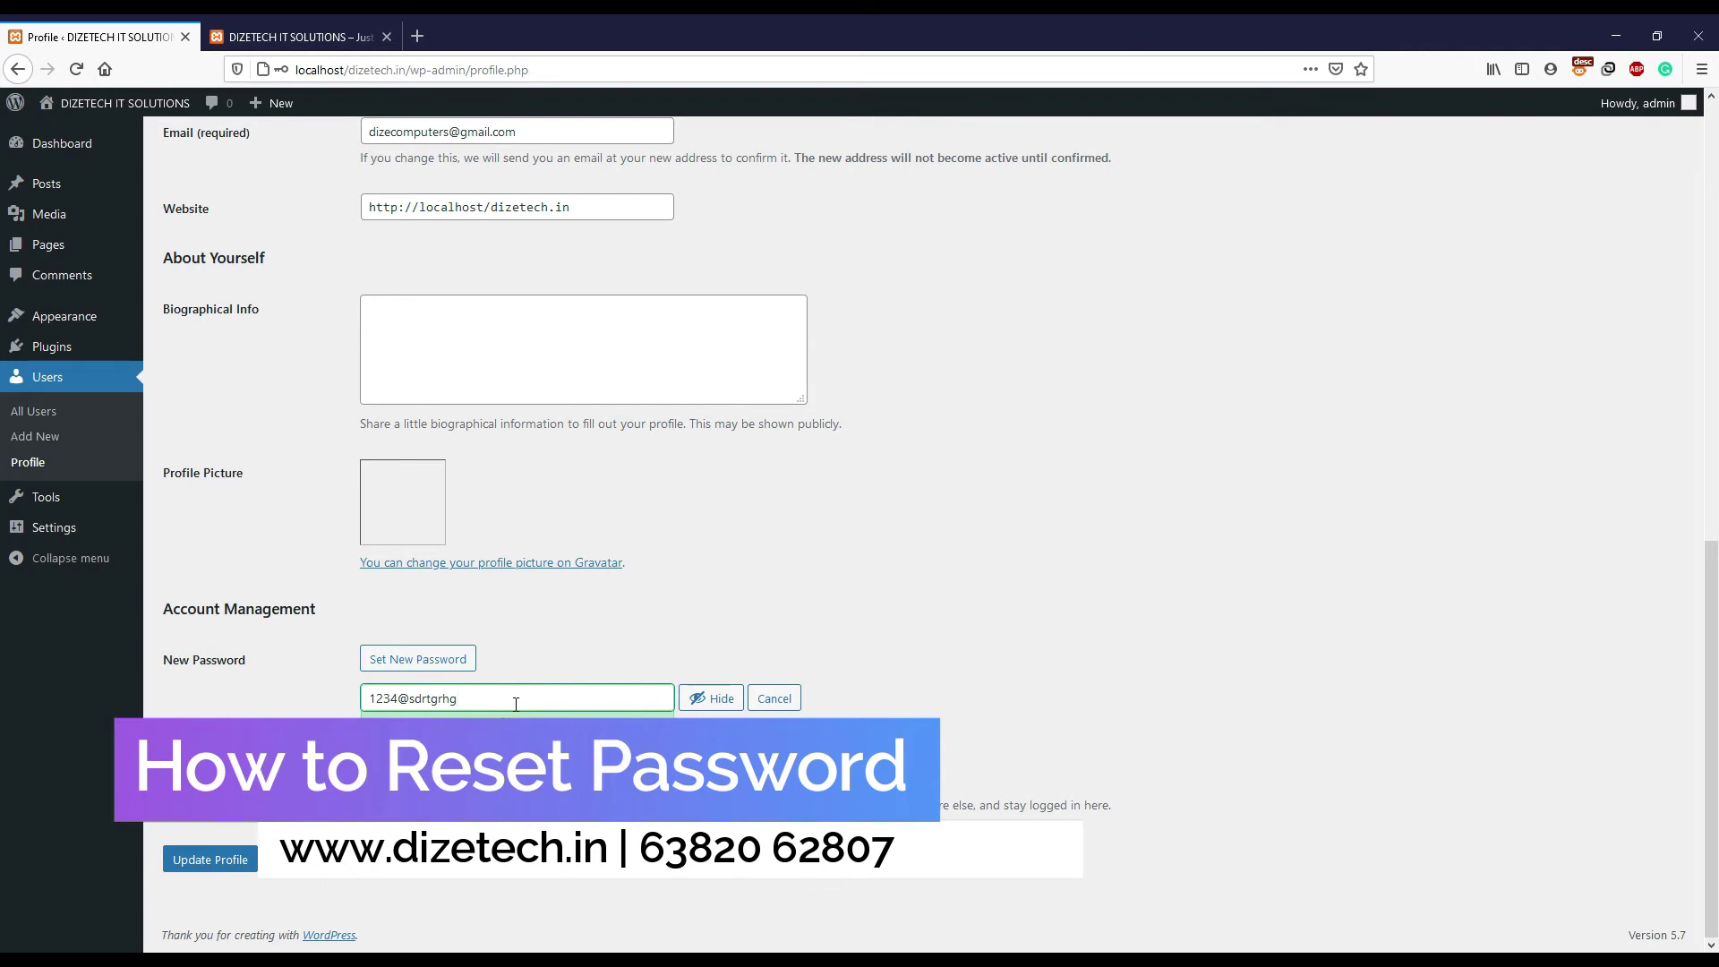
- Log out of WordPress from the Howdy, admin toolbar menu
scroll(324, 422, "up", 10)
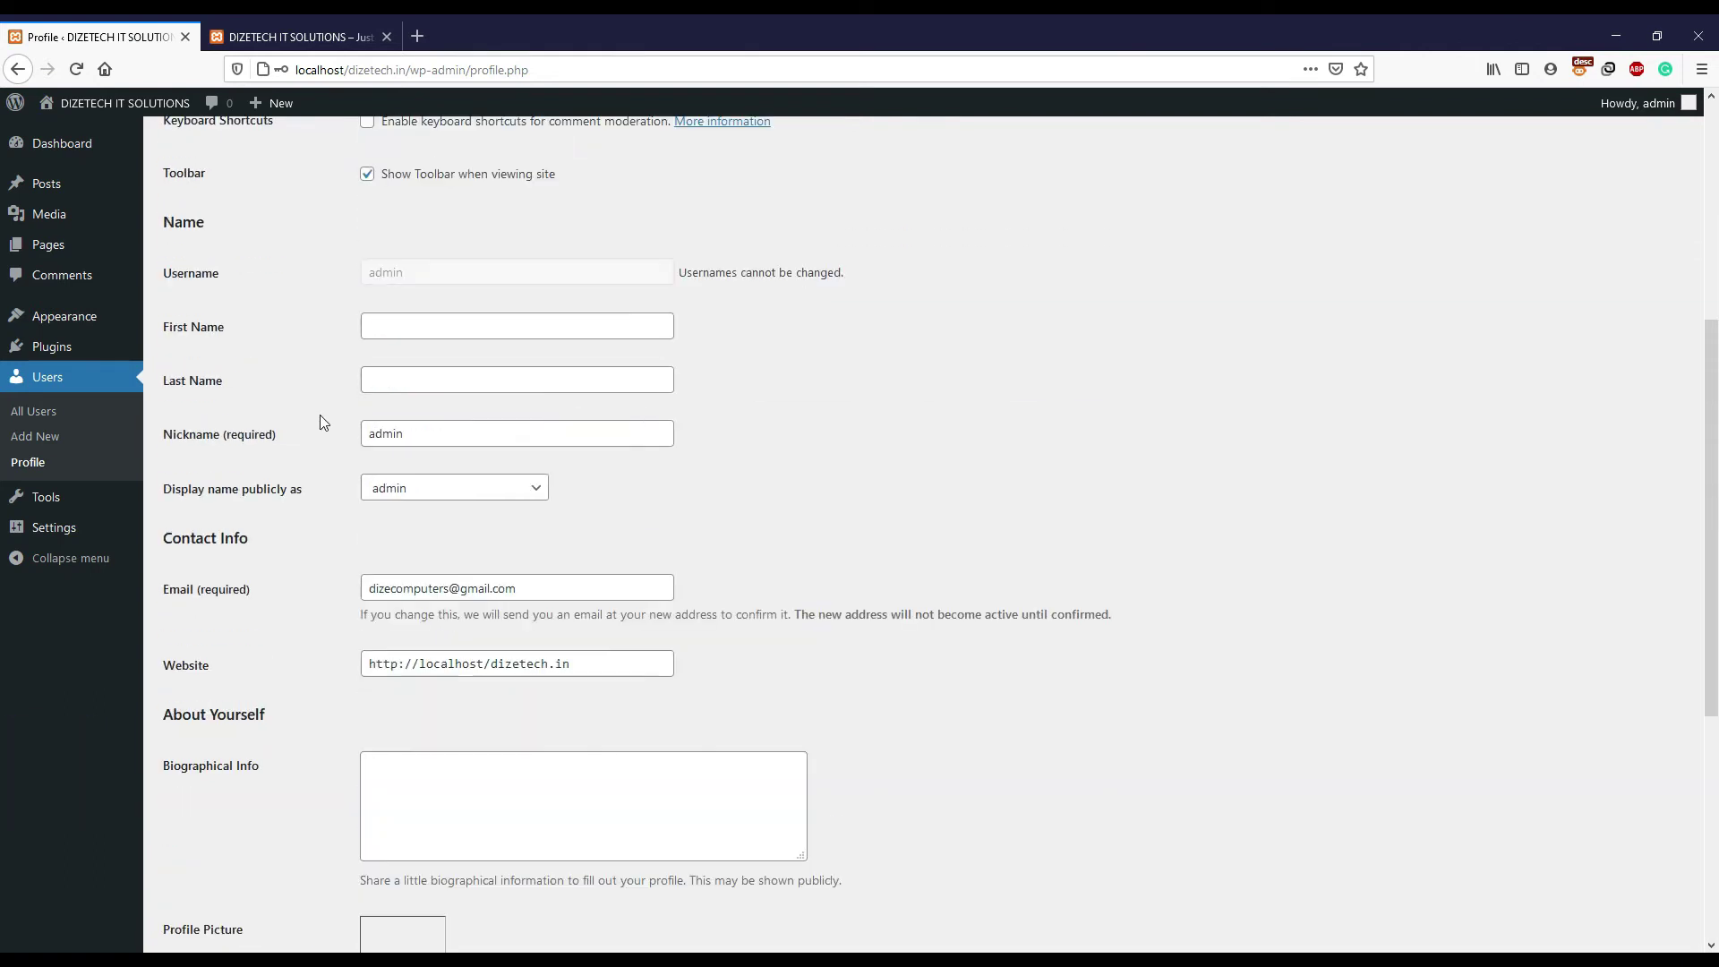
mouse_move(1585, 103)
left_click(1594, 190)
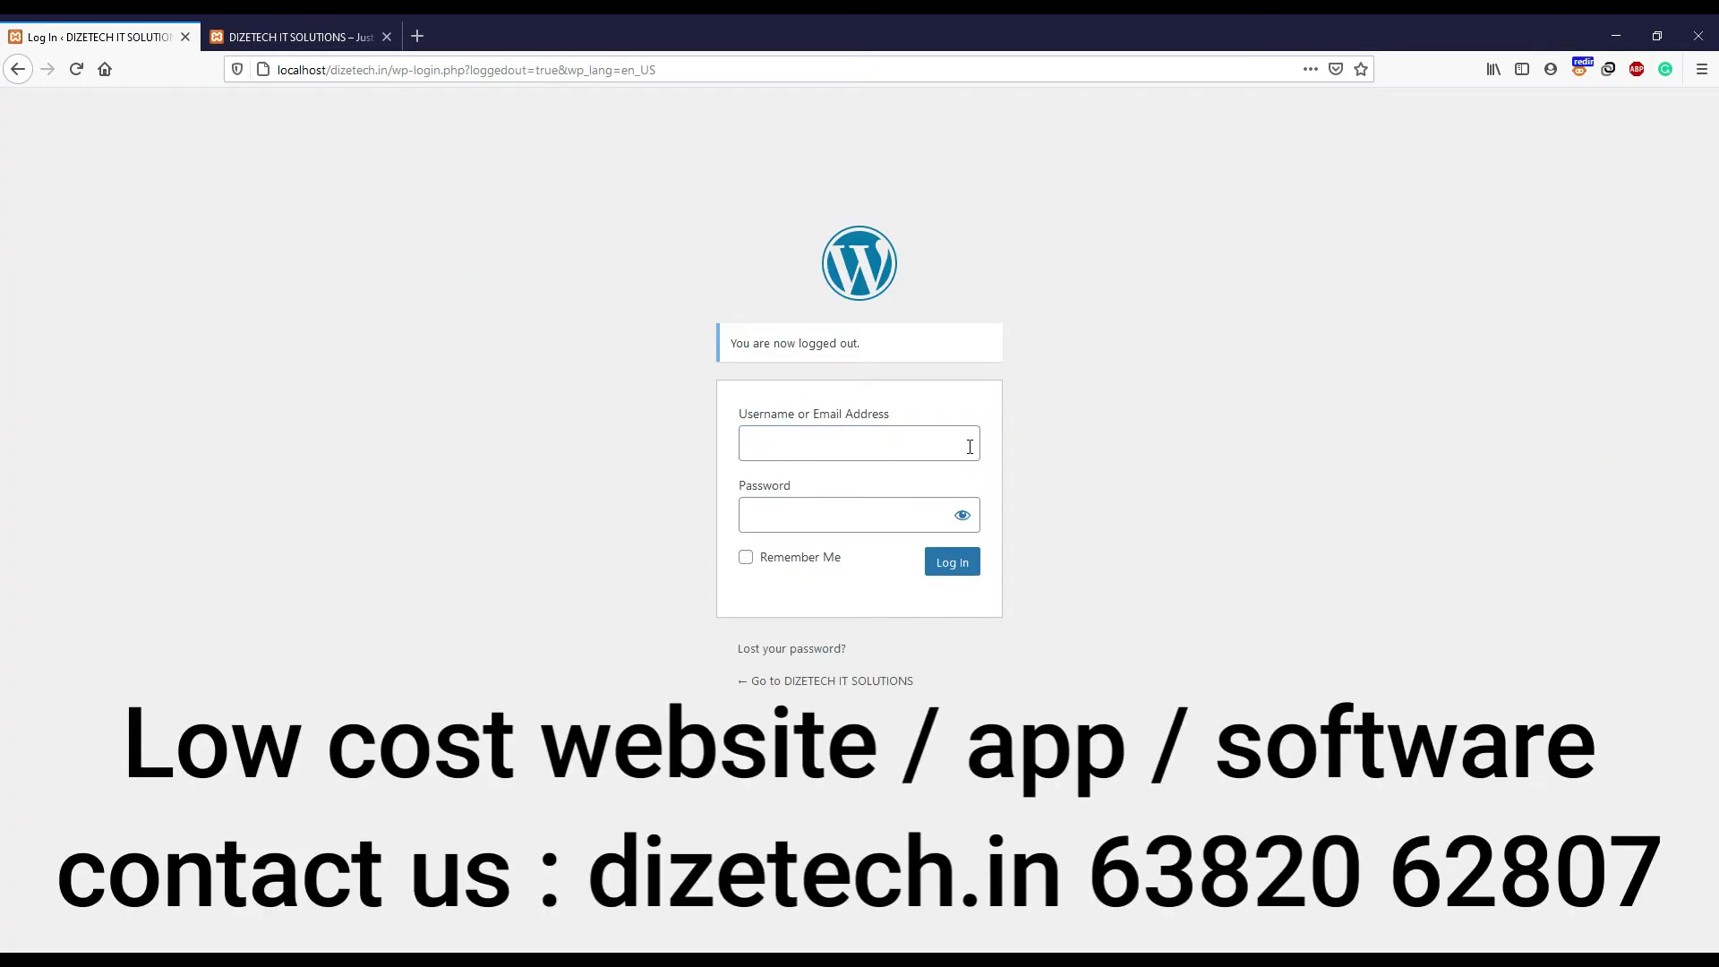
- Attempt a login with a made-up username and password, triggering the Unknown username error
left_click(882, 447)
type("afsdf")
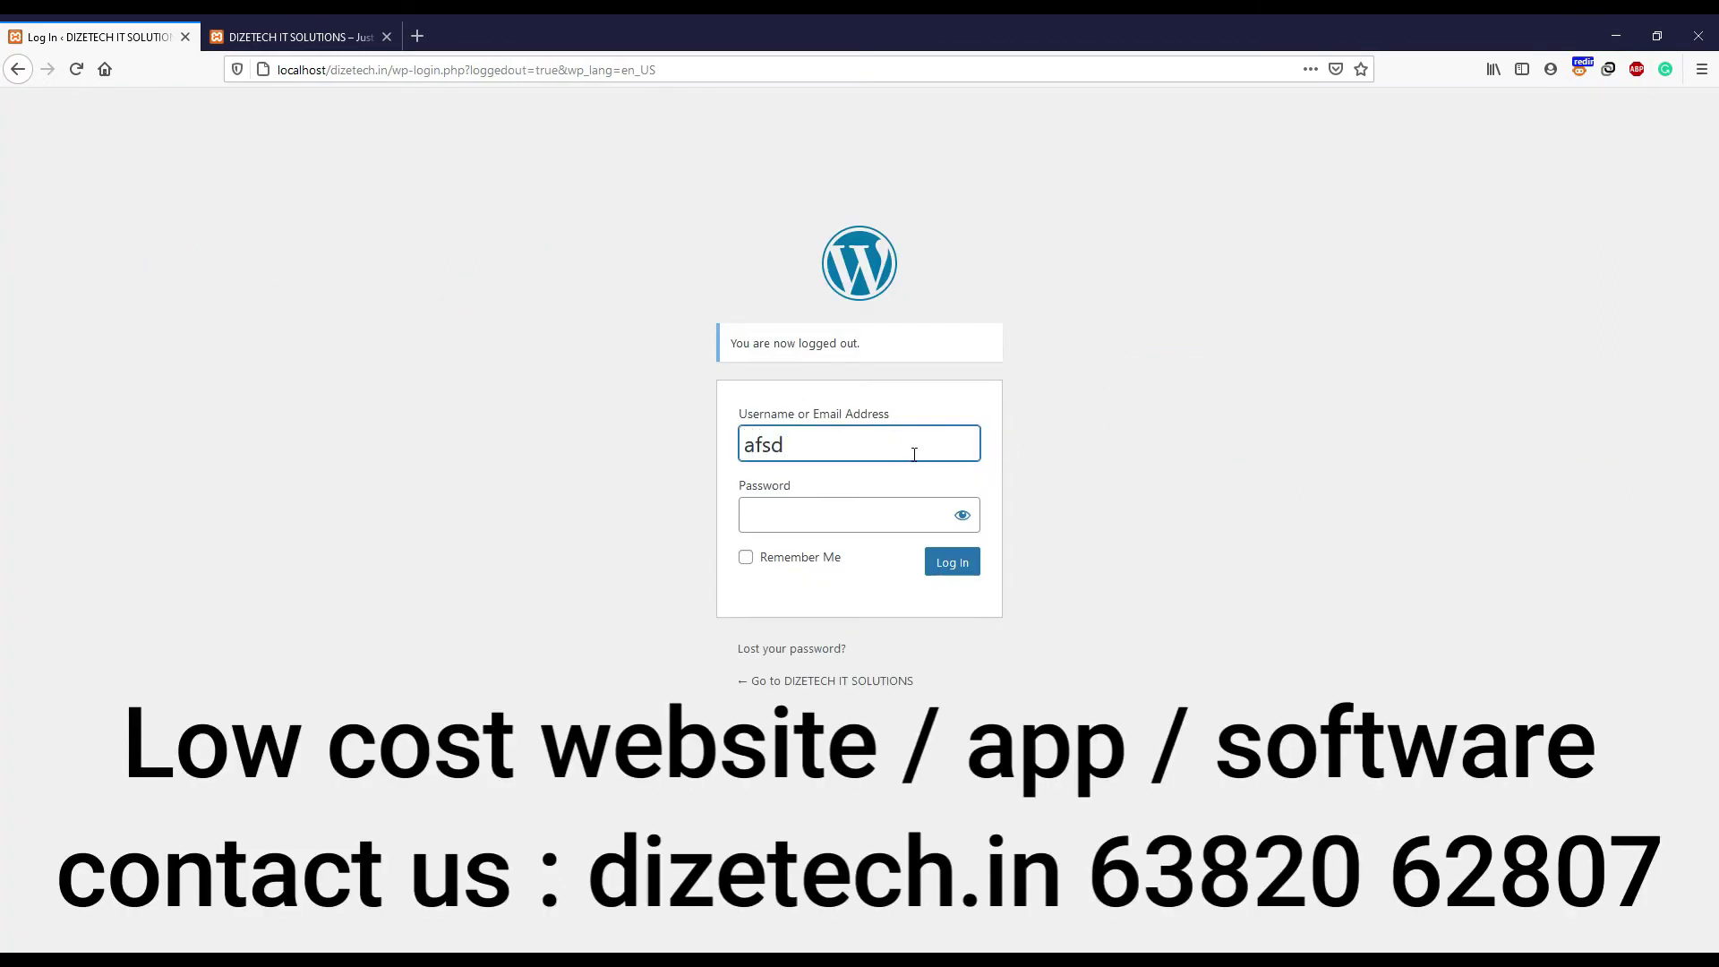
left_click(765, 516)
type("asdfasdf")
left_click(952, 563)
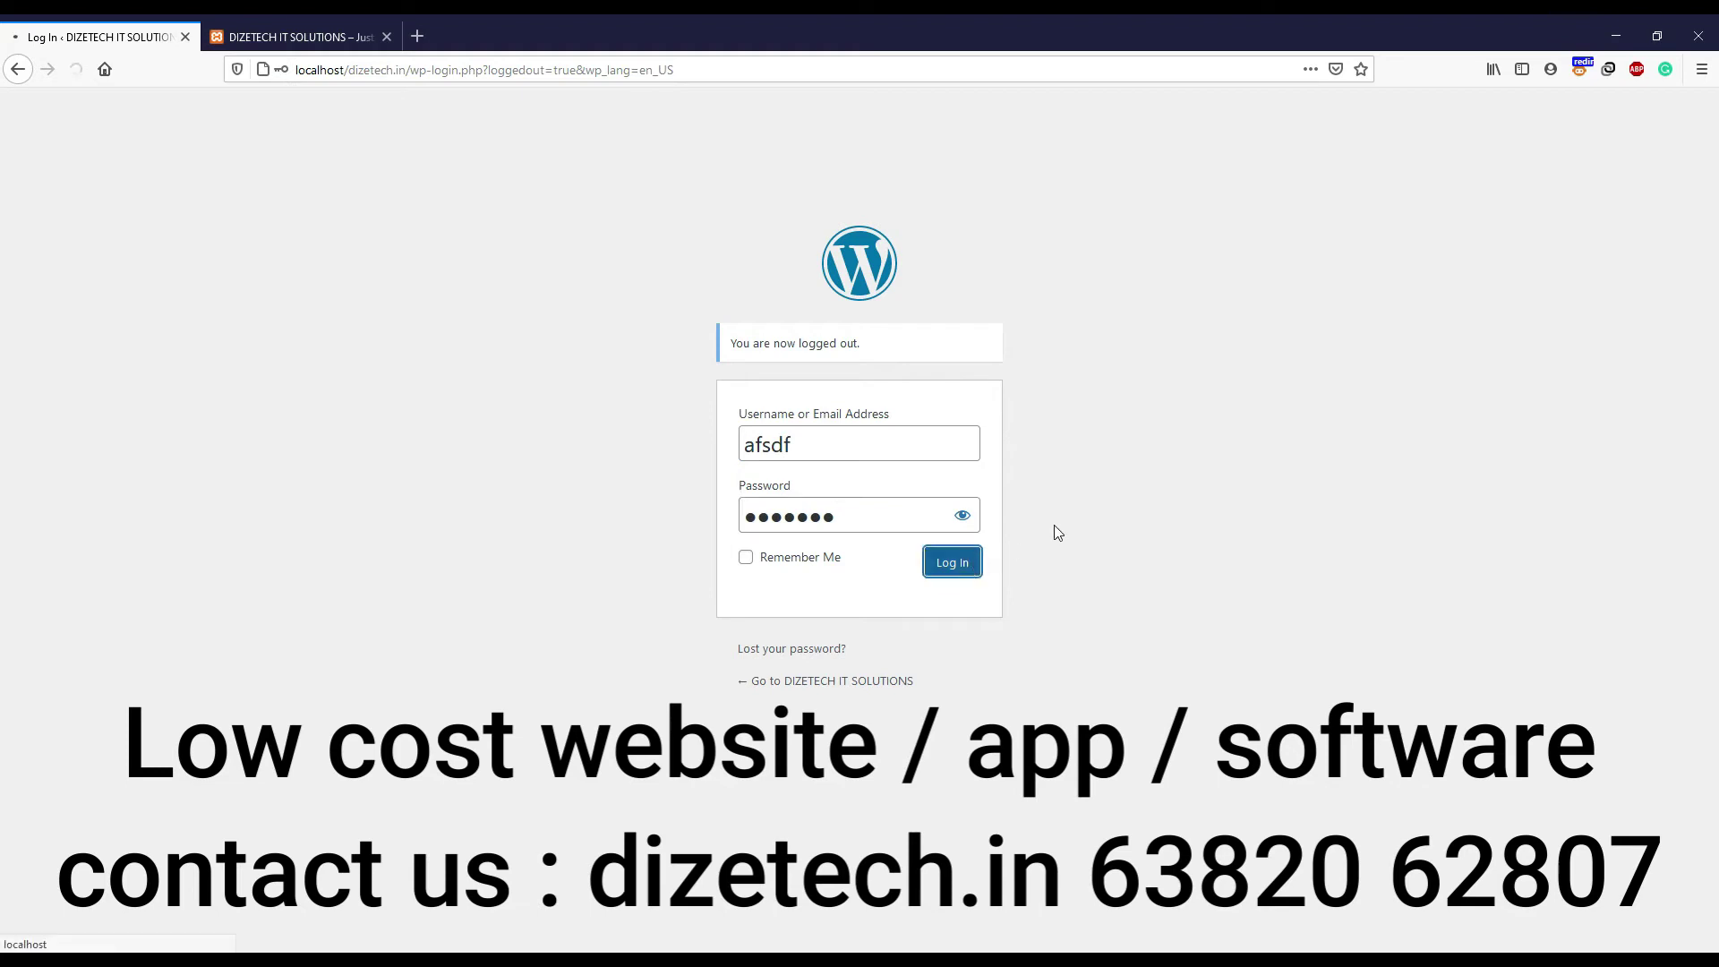
left_click_drag(776, 359, 728, 341)
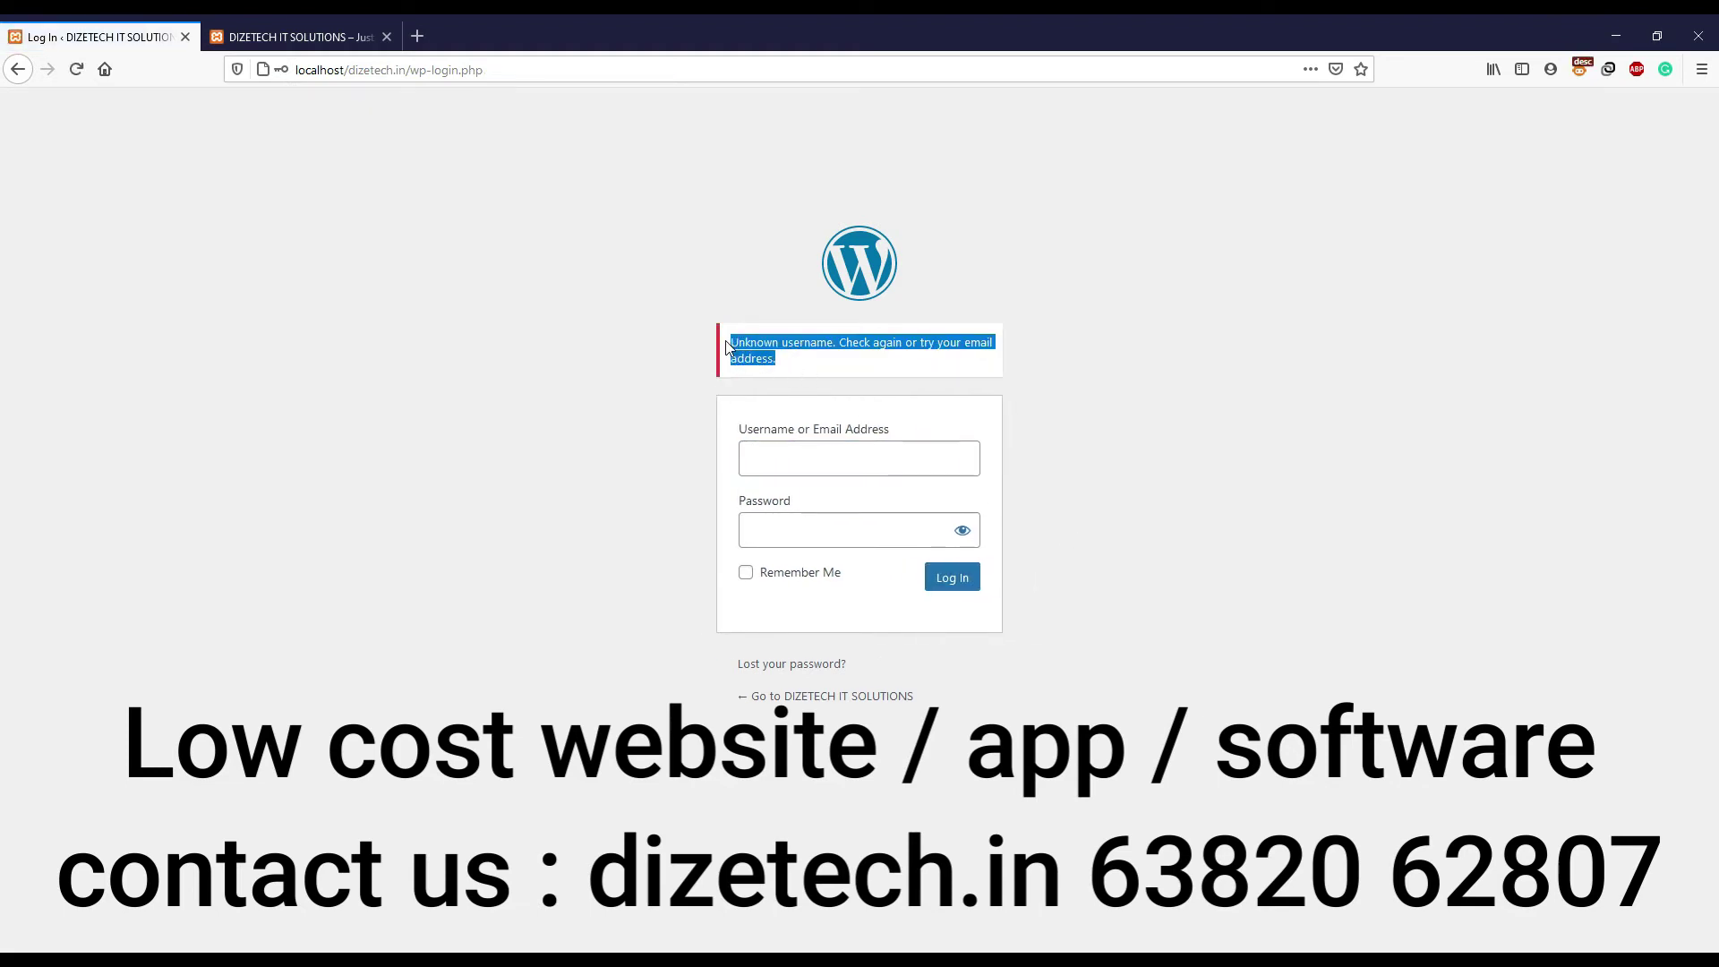
left_click(804, 367)
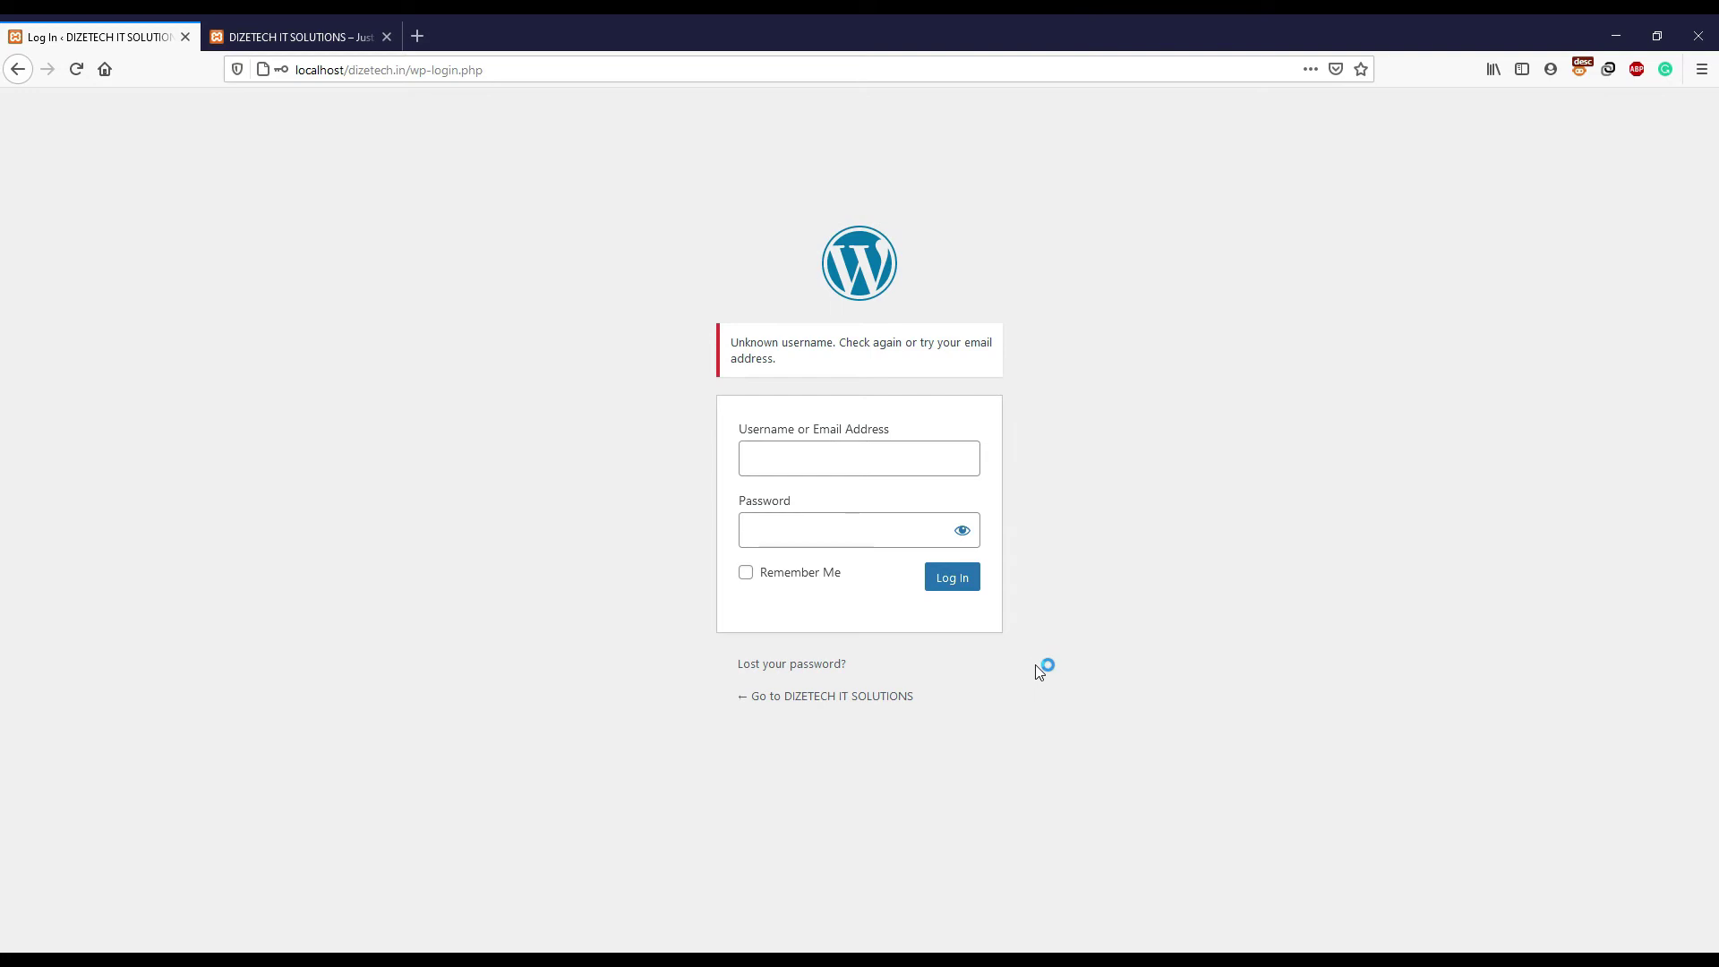
- Open the Lost Password form and request a reset for a nonexistent username
left_click(790, 667)
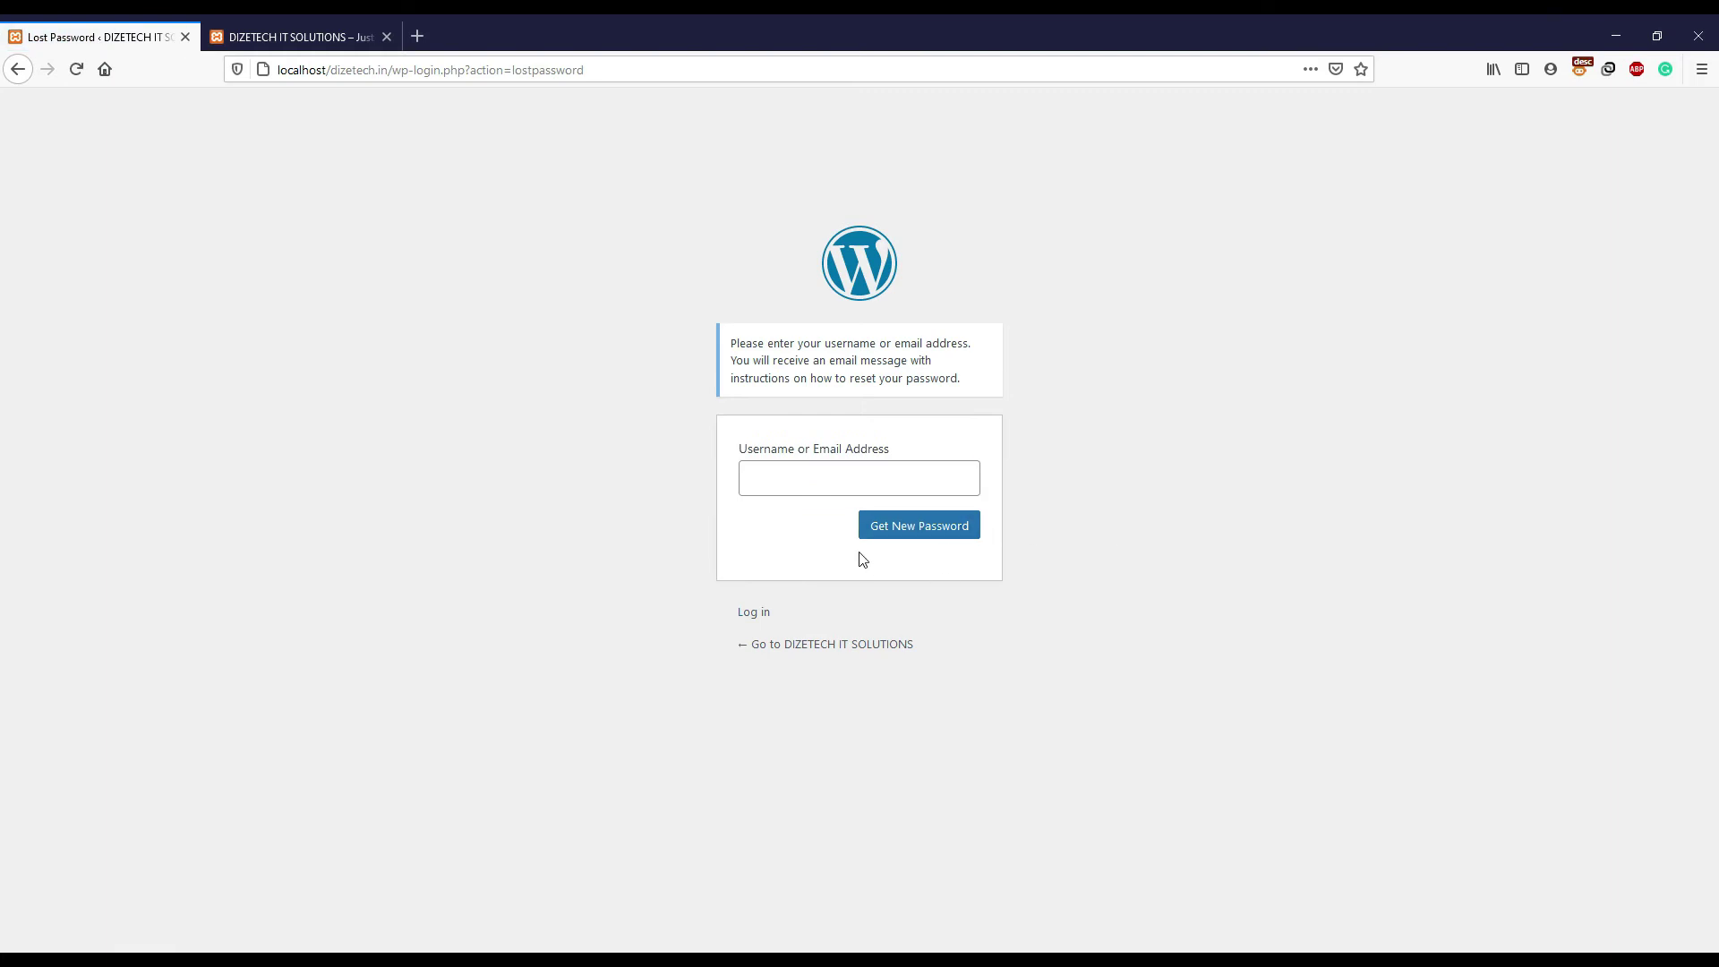
left_click_drag(735, 449, 922, 450)
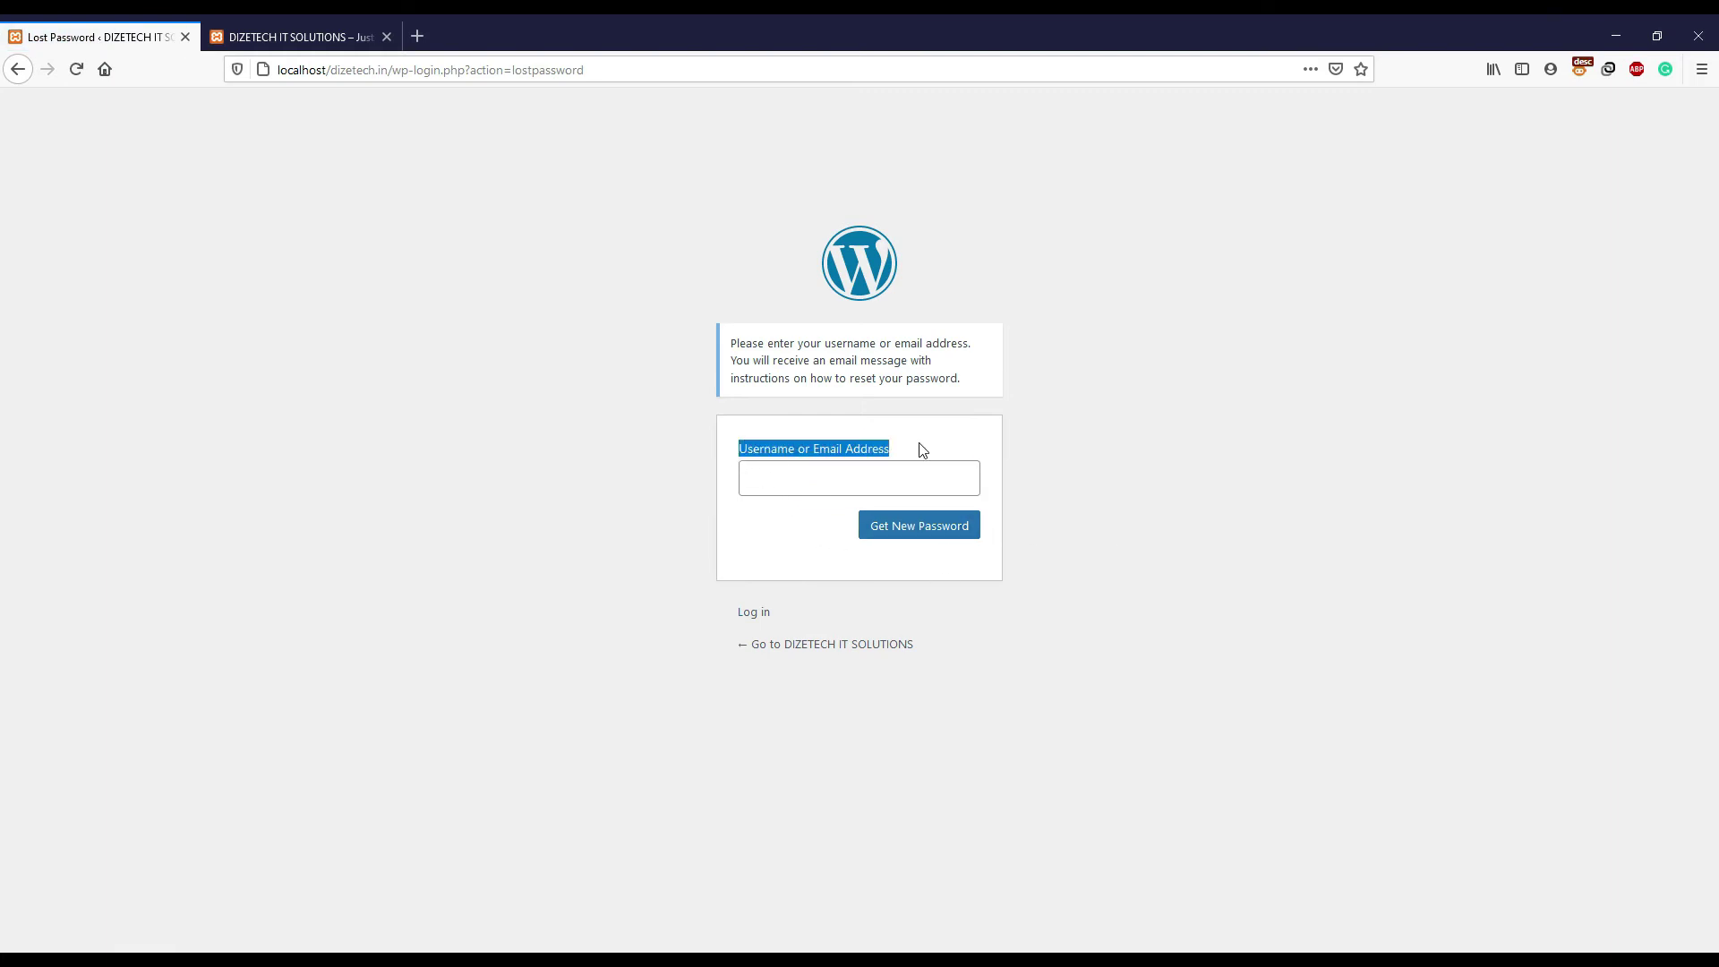
left_click(1135, 474)
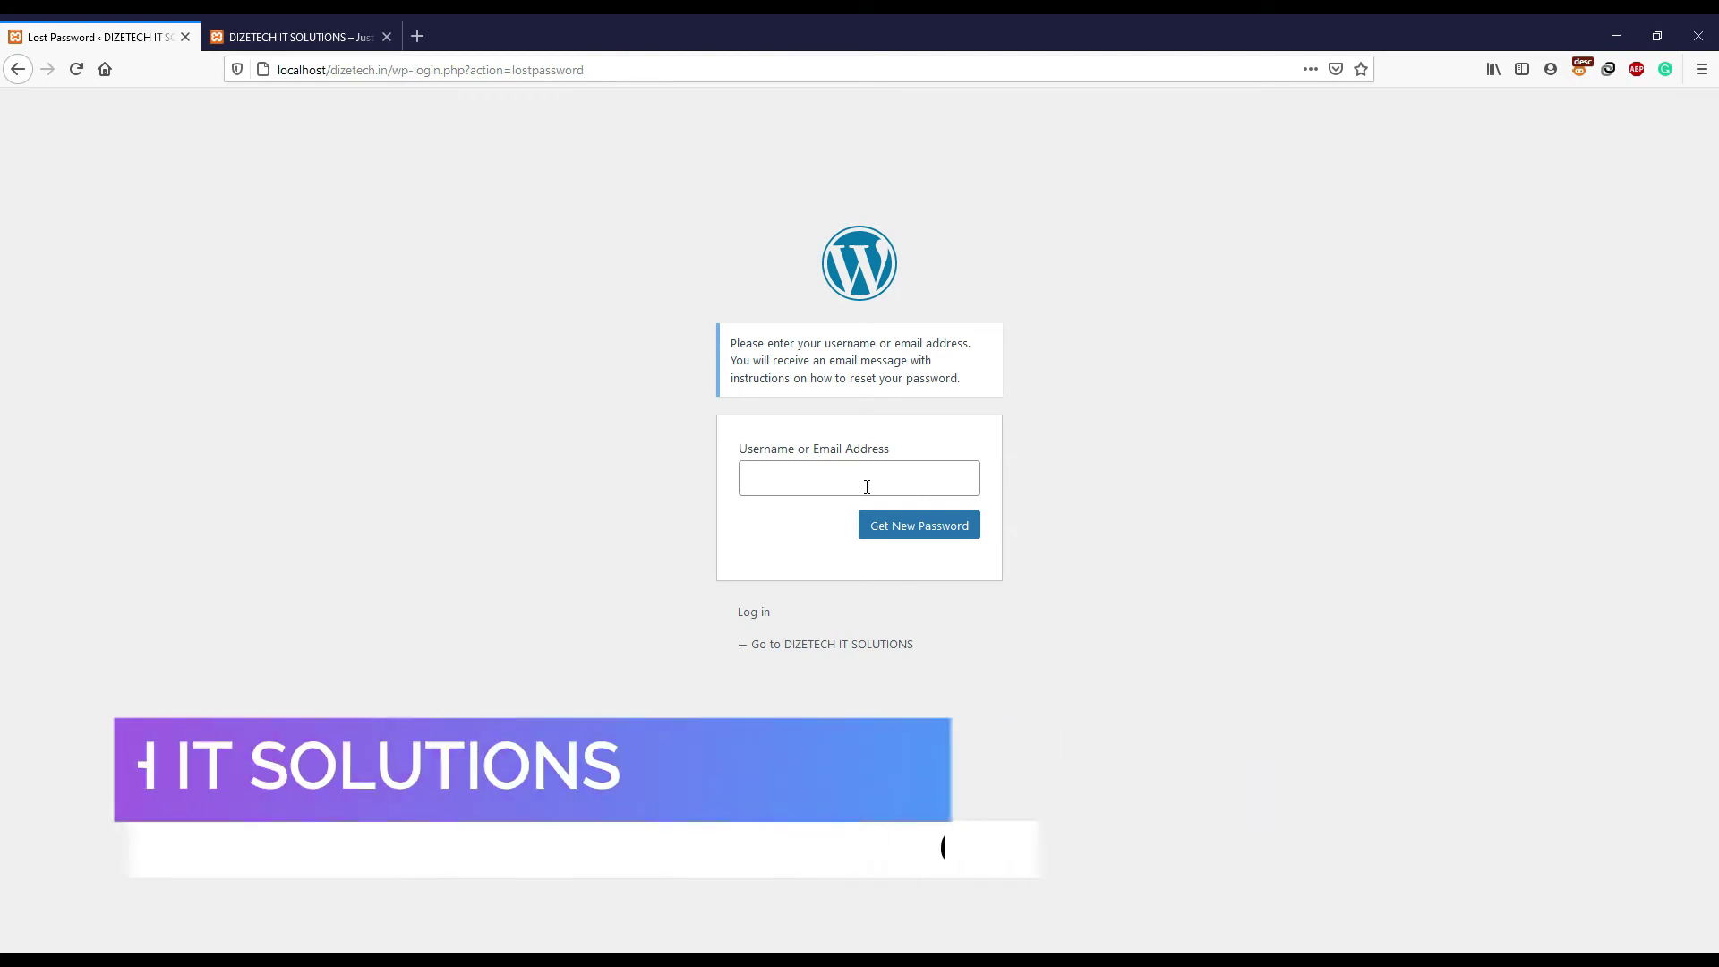
left_click(867, 487)
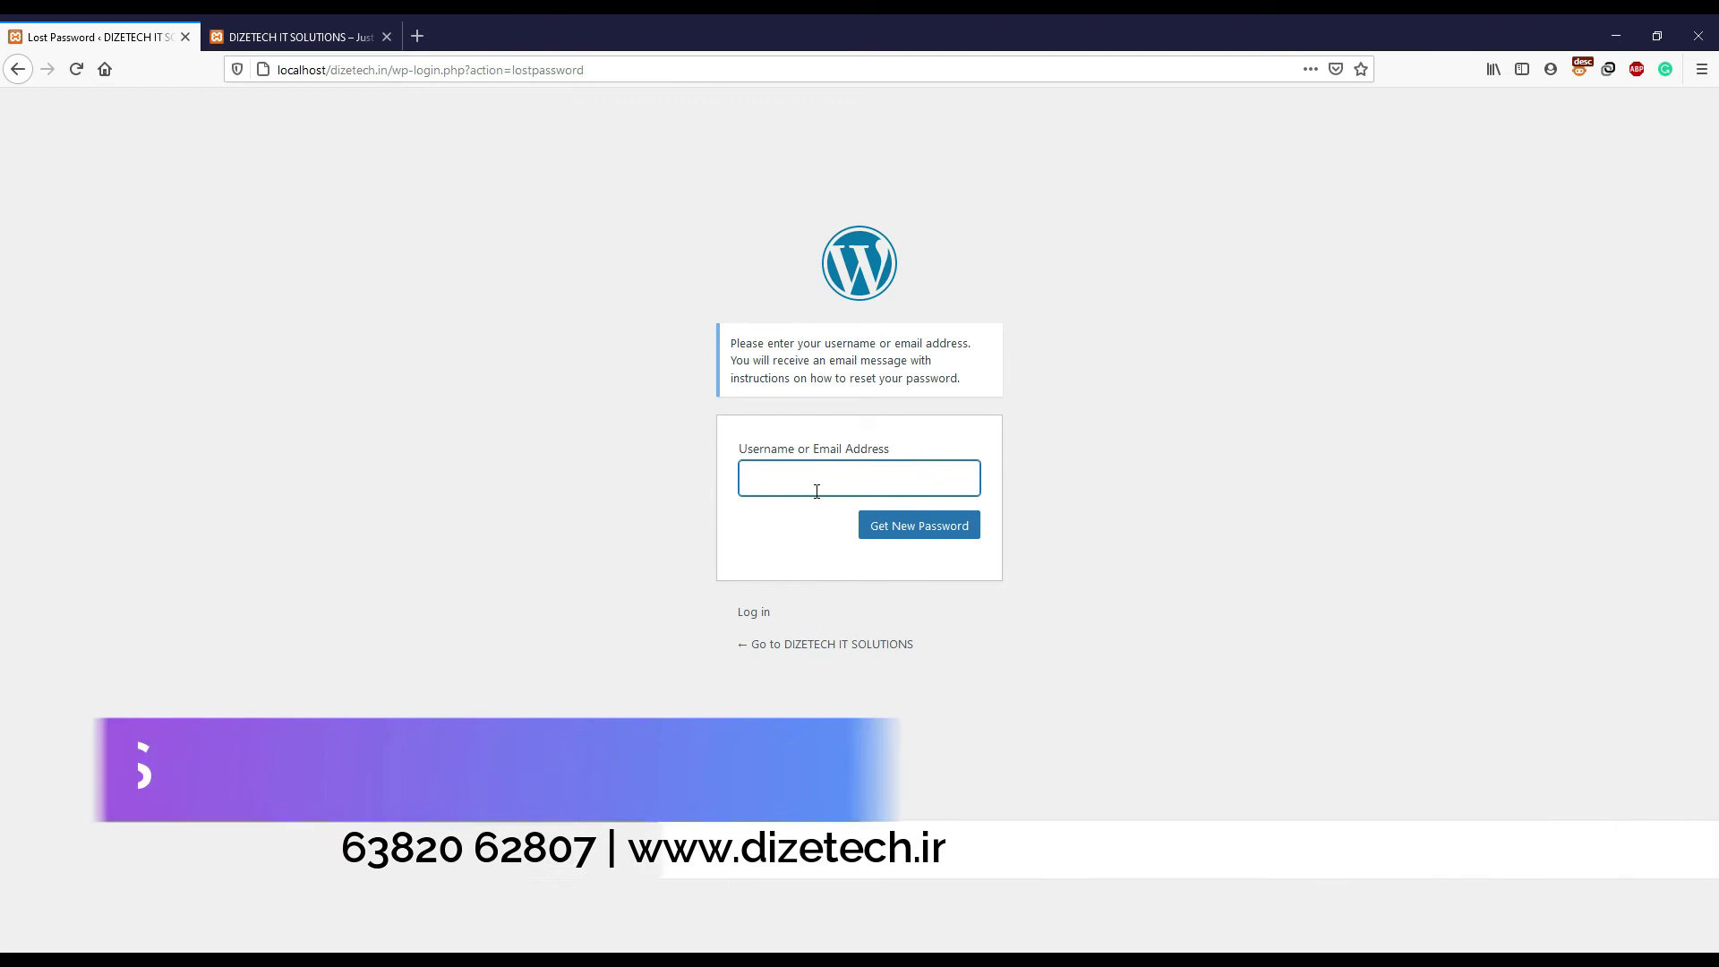
type("asdasdasd")
left_click_drag(879, 484, 725, 484)
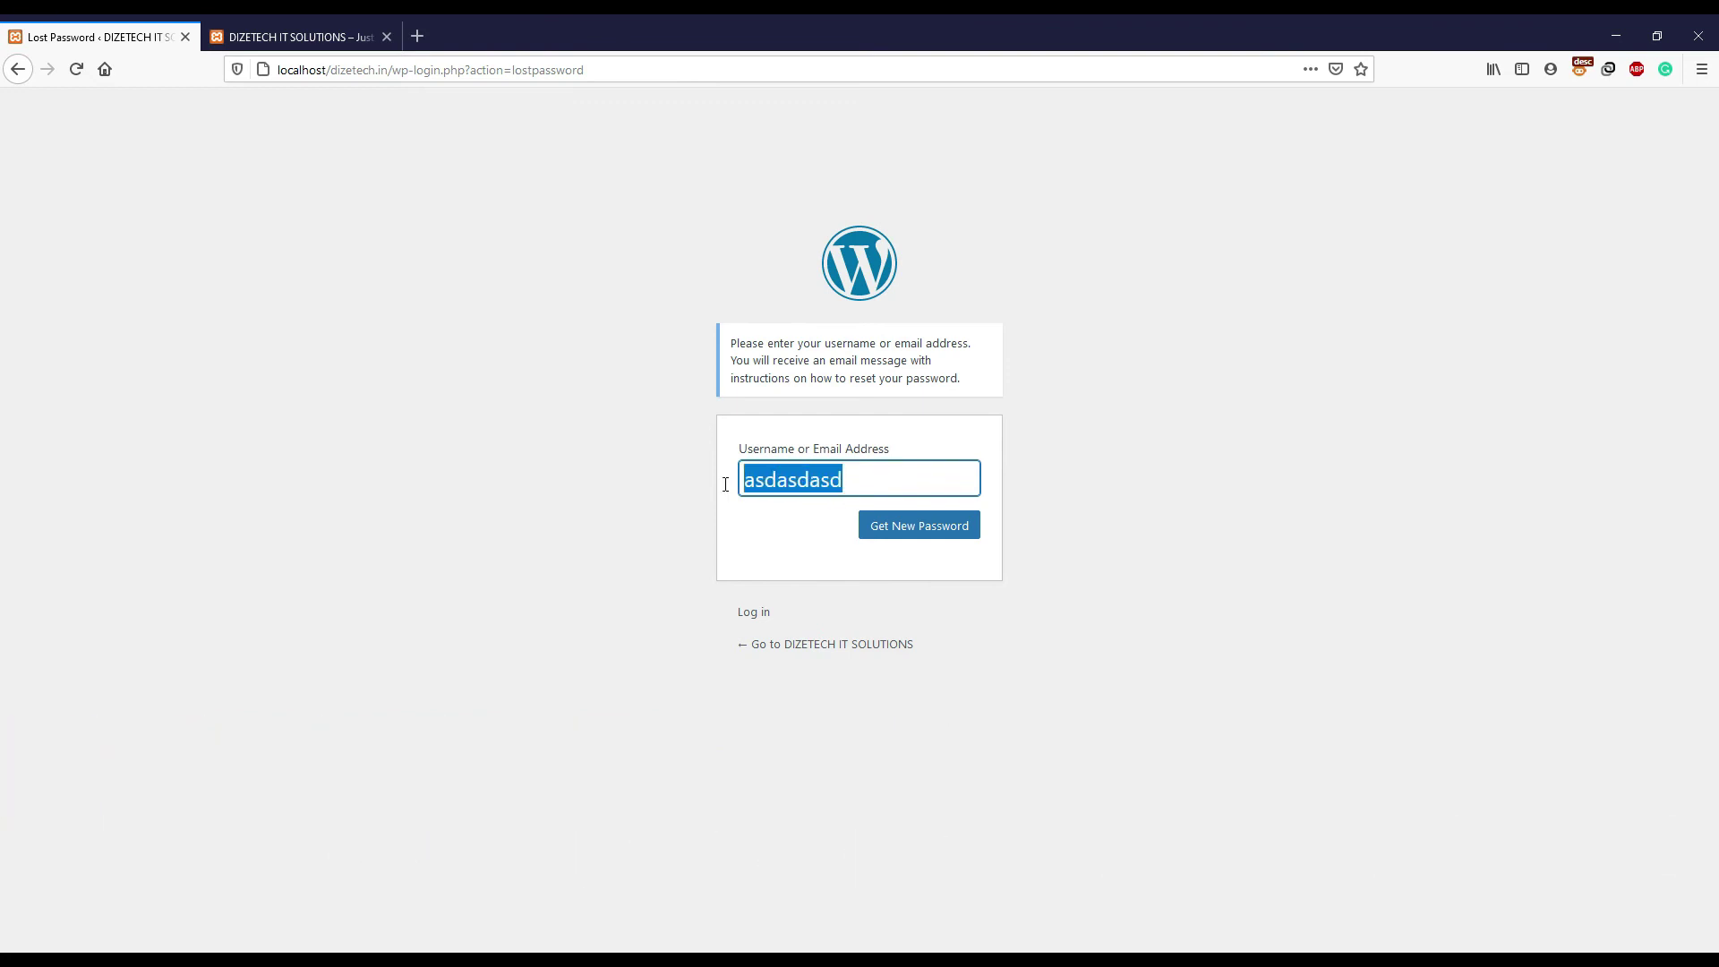
left_click(917, 530)
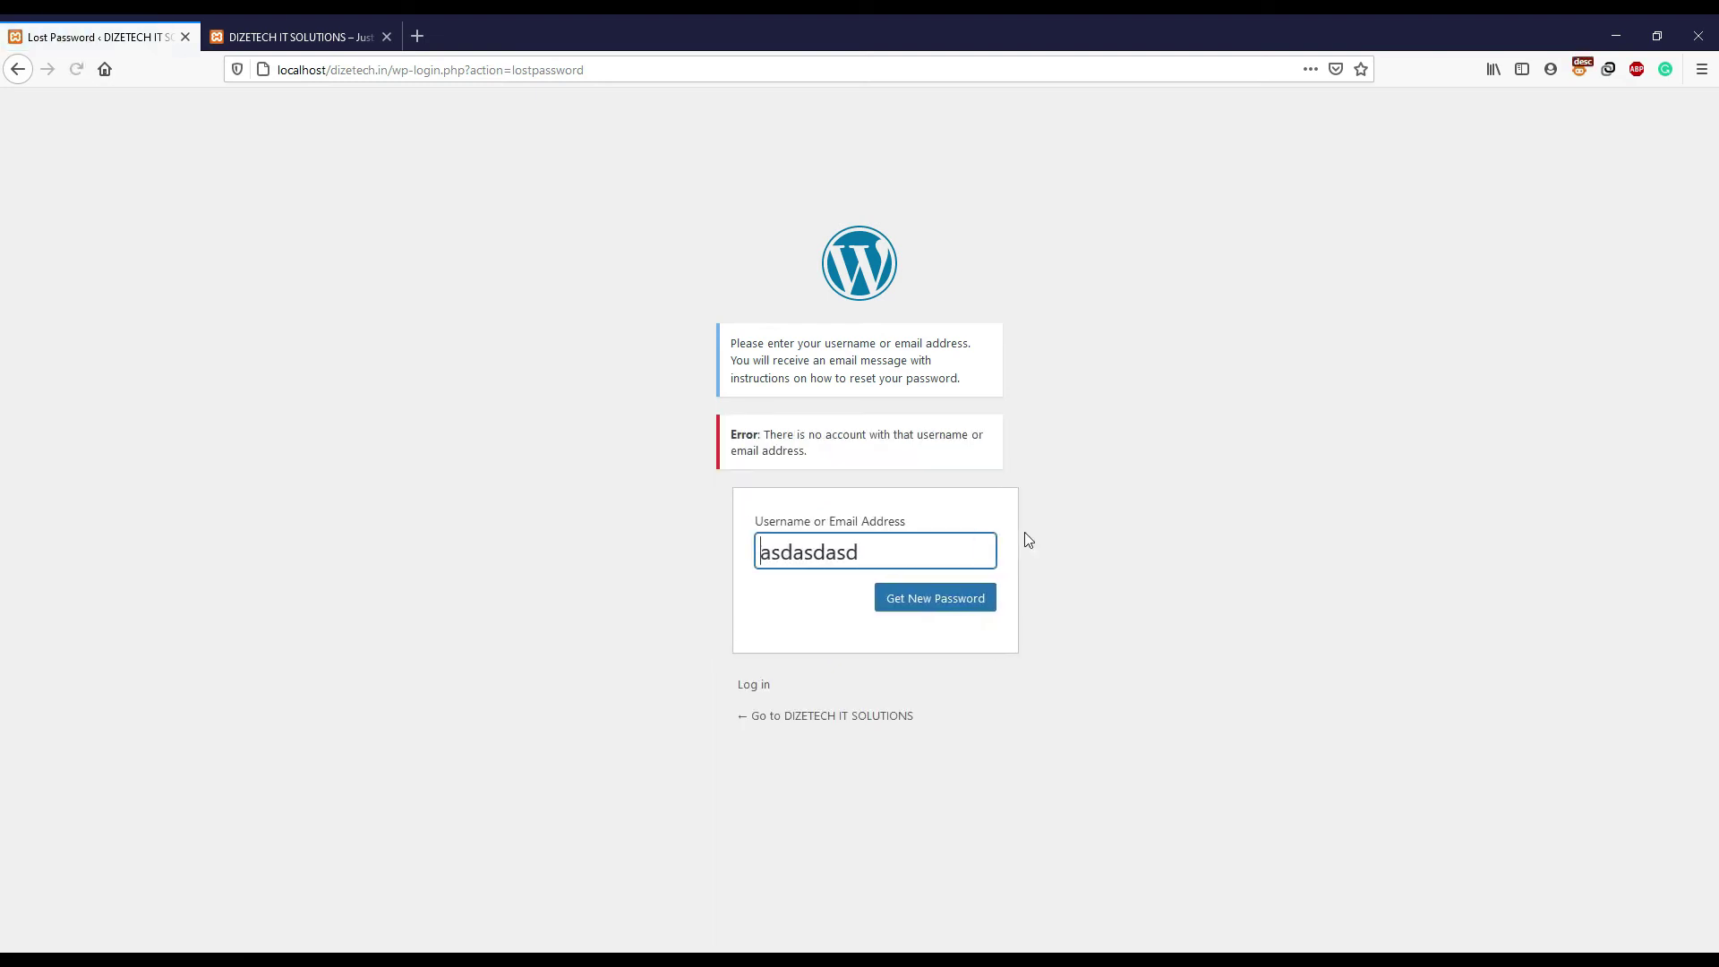
left_click_drag(764, 436, 827, 459)
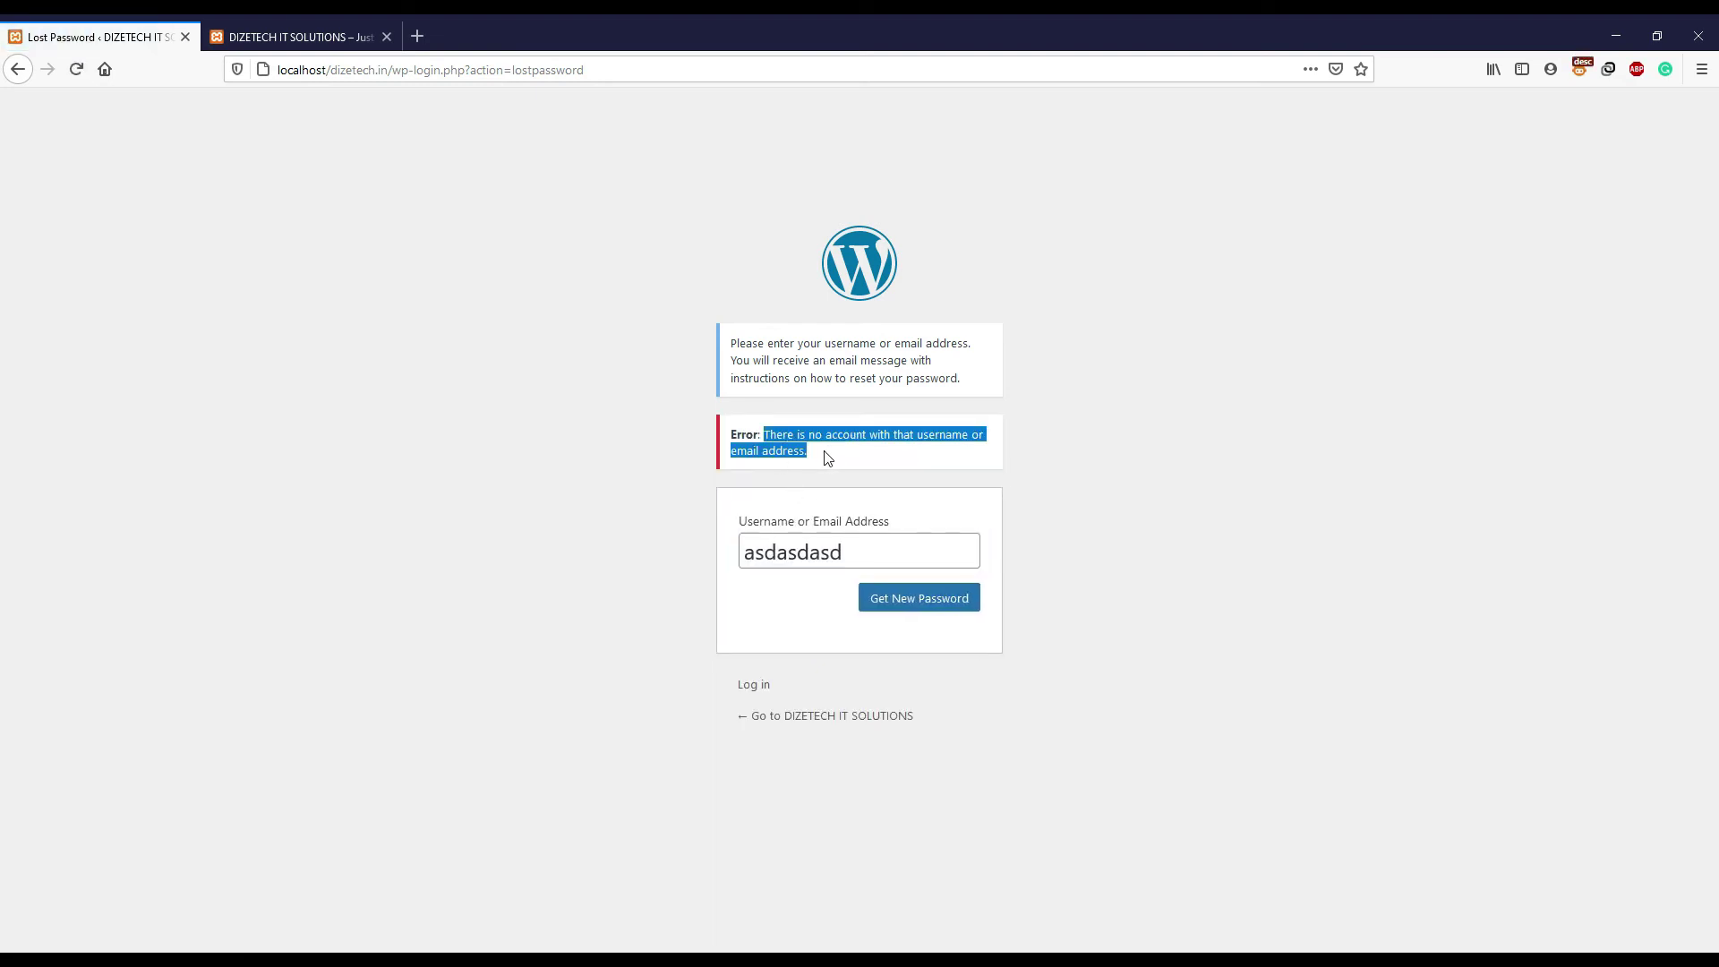
- Retry the reset with a made-up Gmail address, then clear the field
left_click(949, 567)
type("@gmail.com")
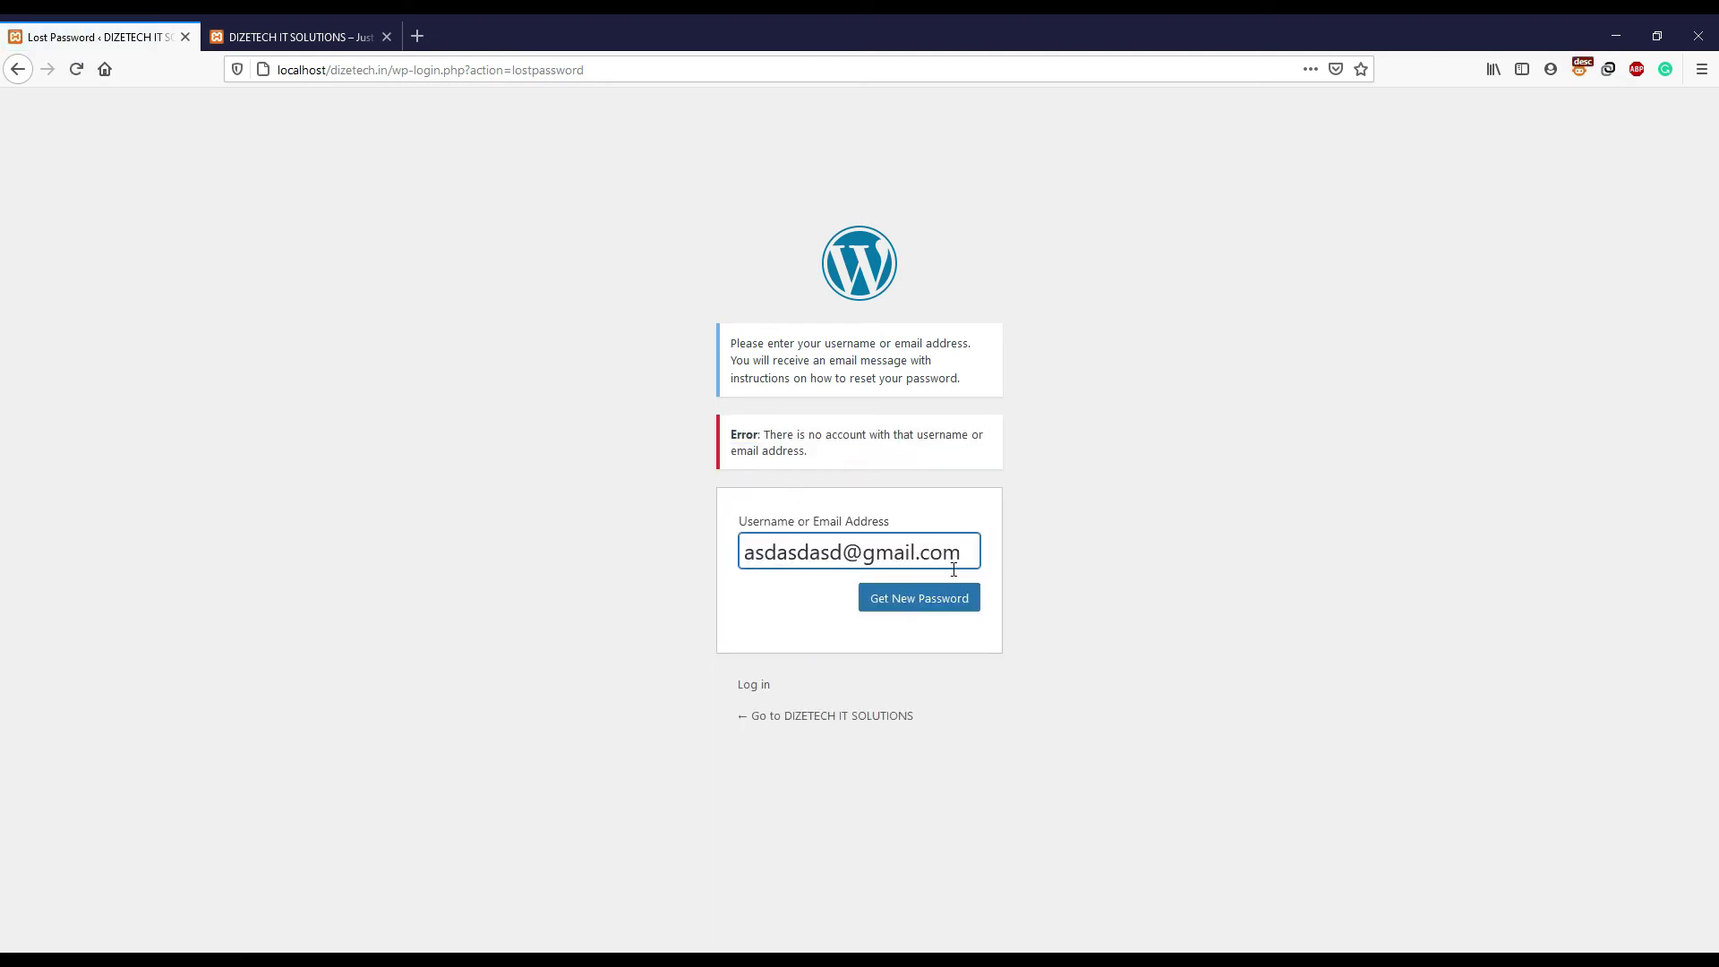
left_click_drag(962, 552, 684, 556)
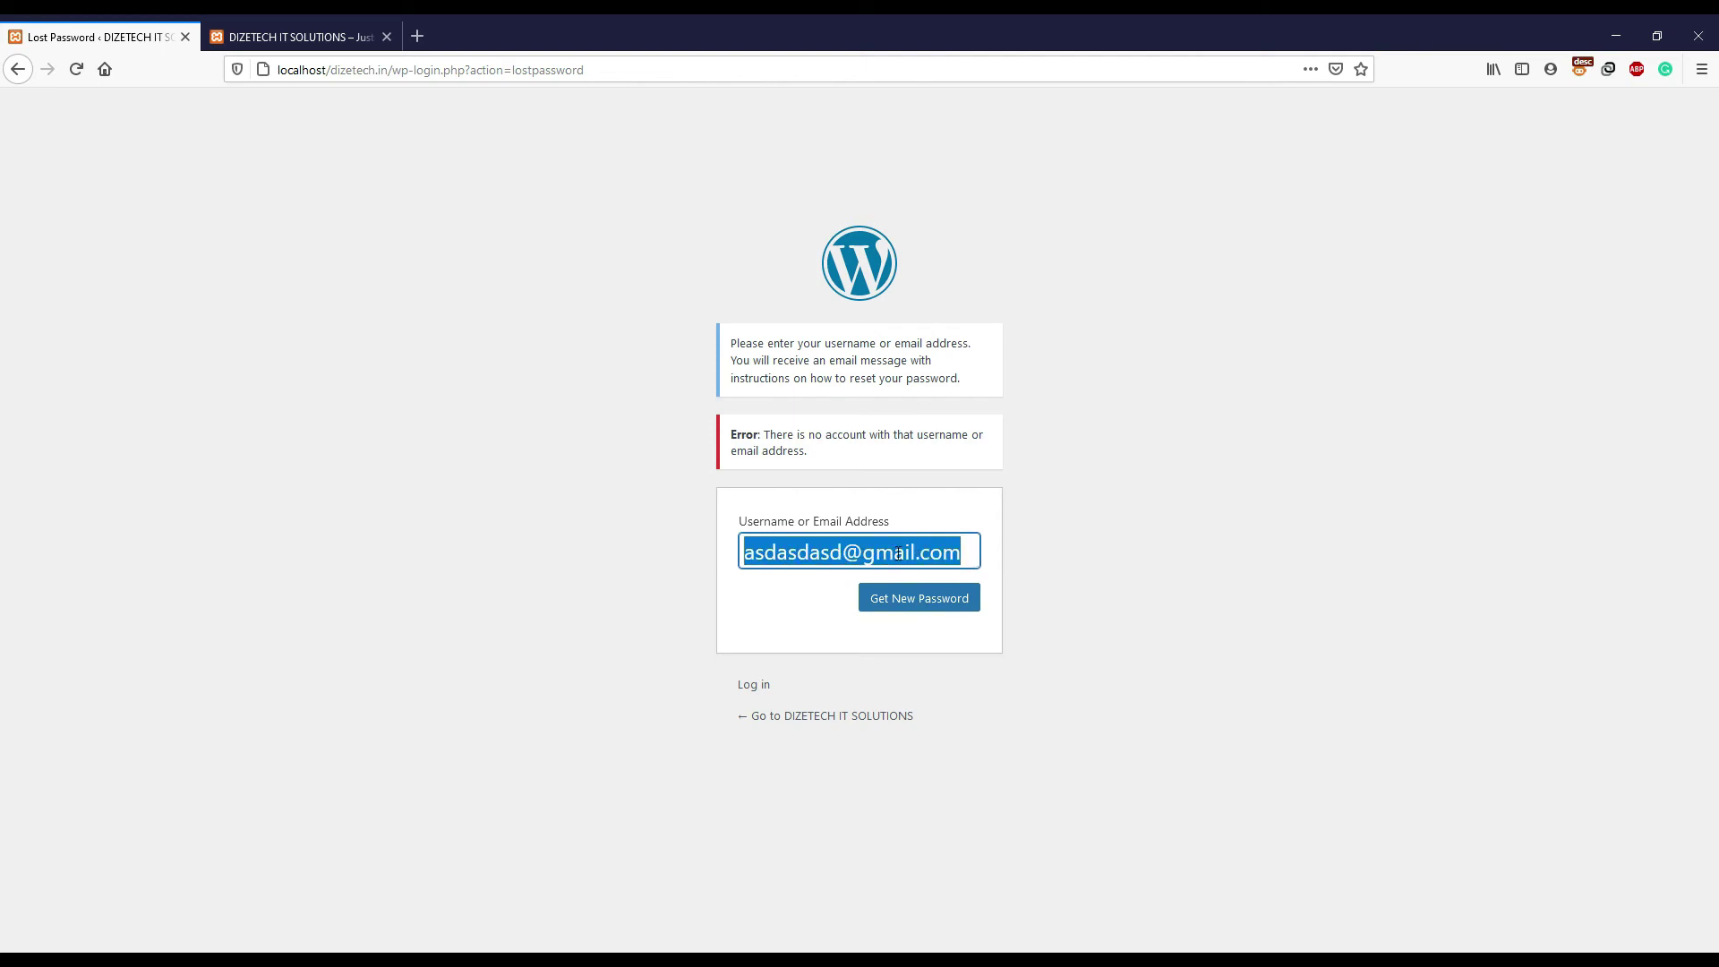
left_click(924, 598)
left_click_drag(813, 461, 747, 435)
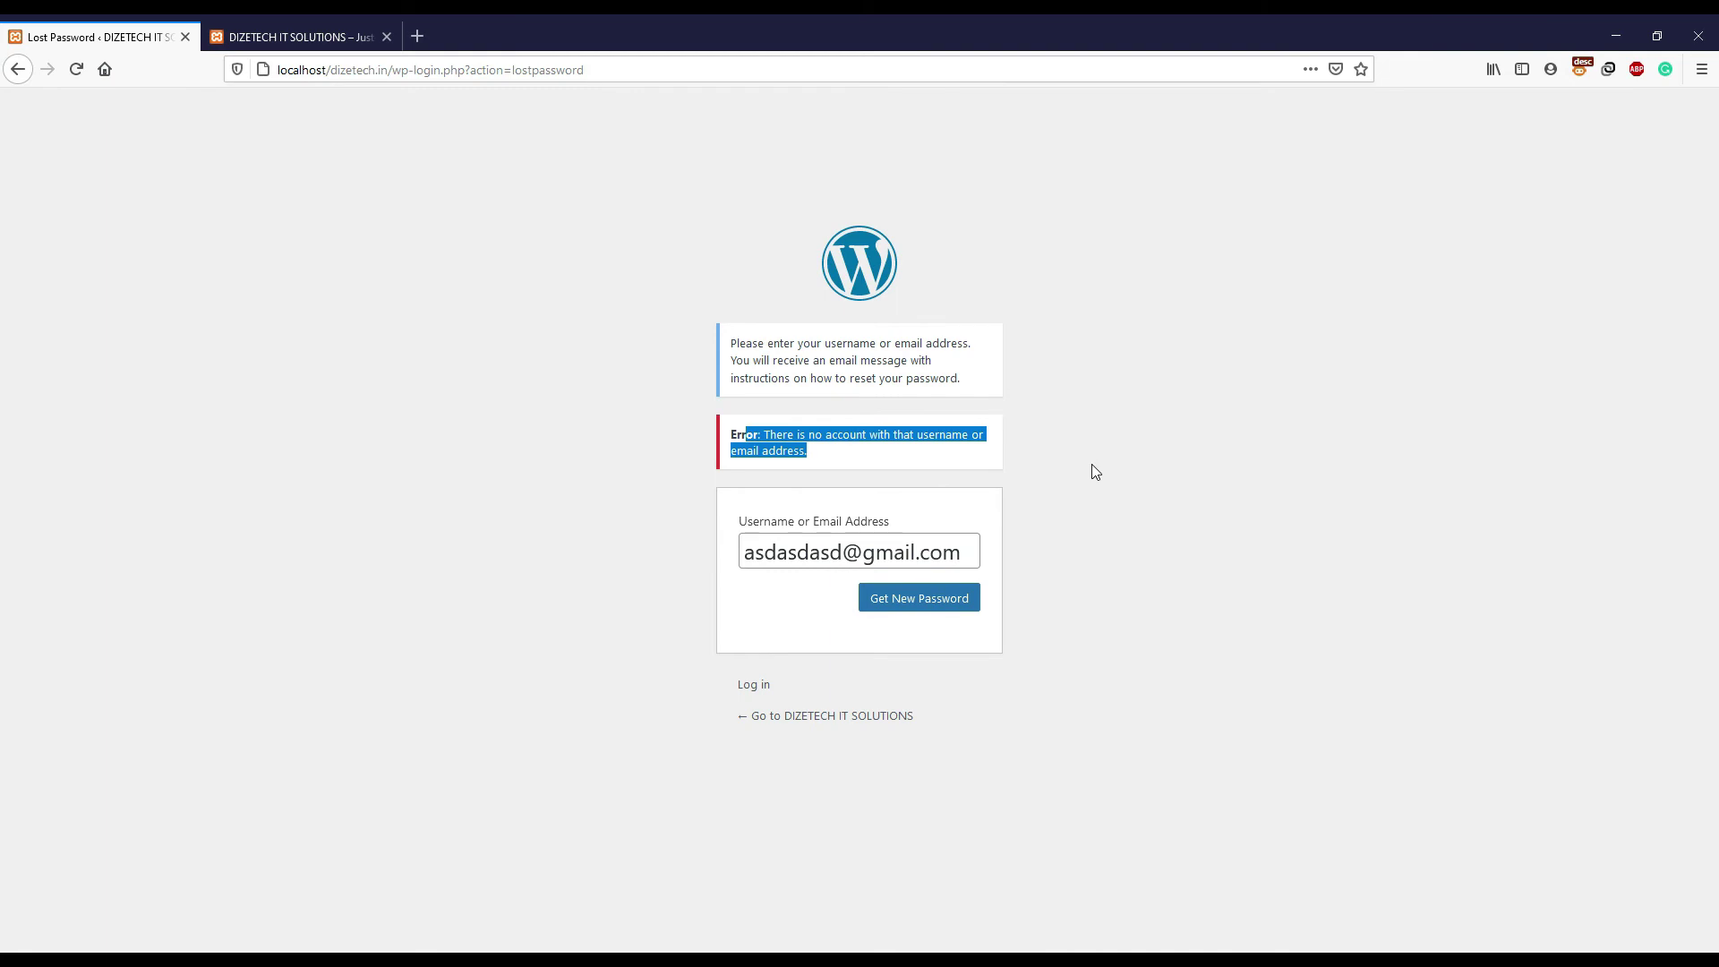
left_click(941, 565)
key("ctrl+a")
key("BackSpace")
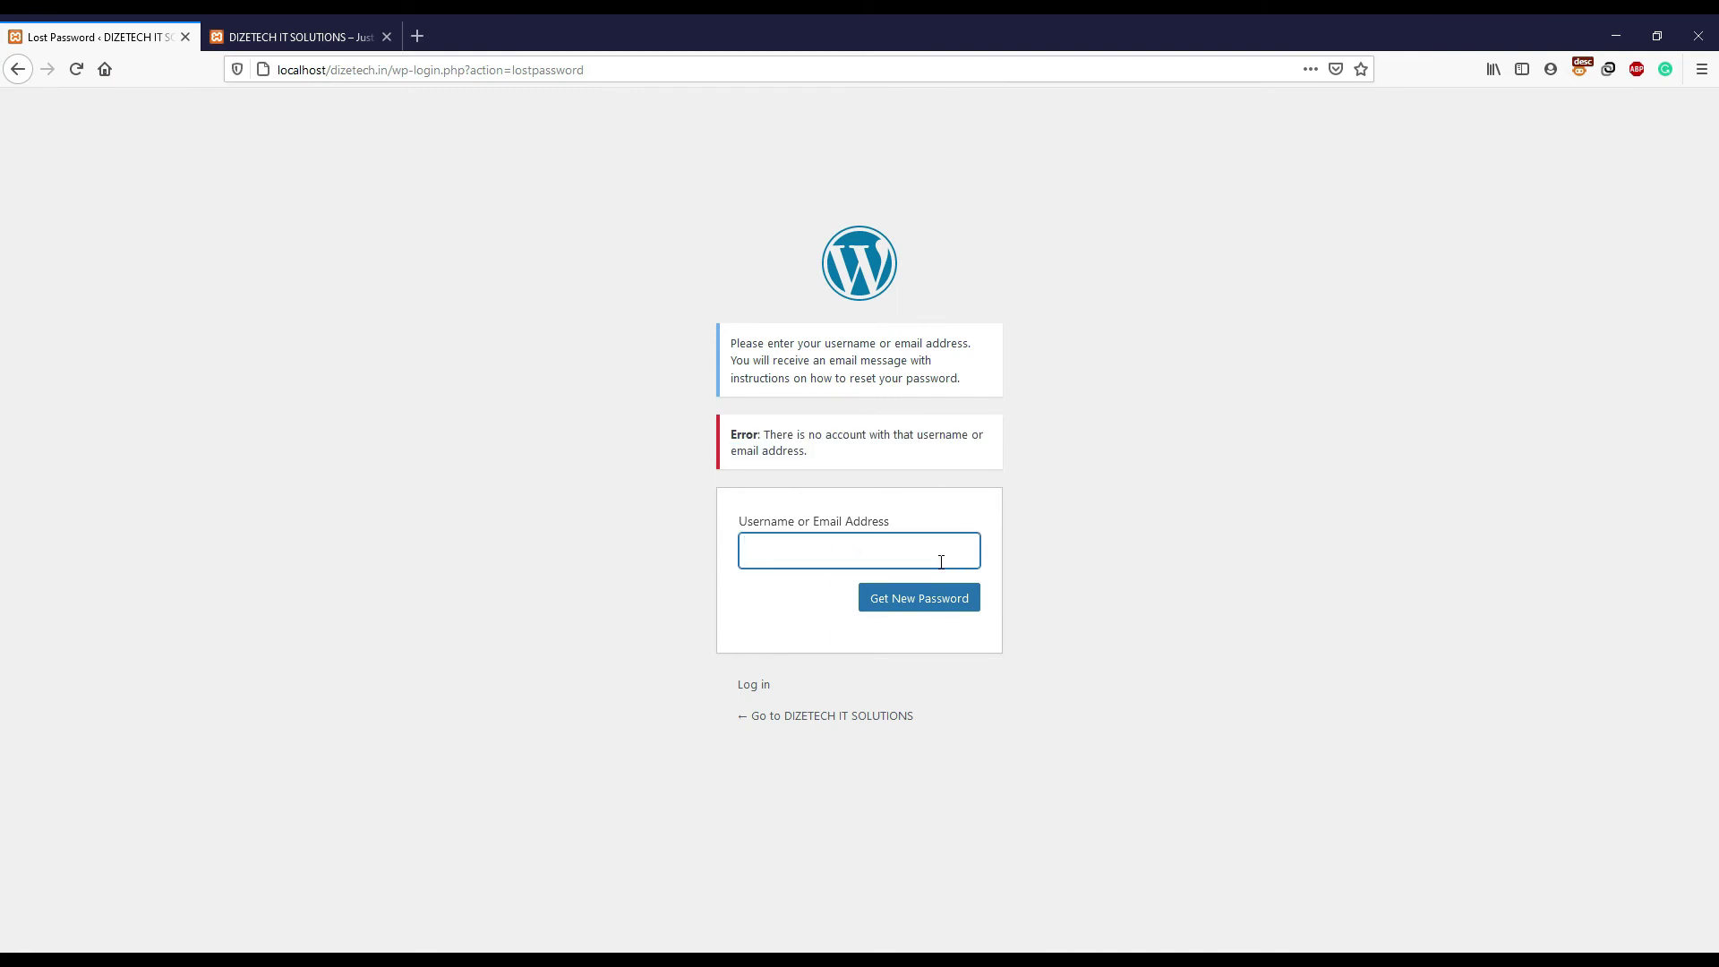
- Request a password reset for username admin and review the email-could-not-be-sent error
type("admin")
left_click(1142, 543)
left_click(933, 601)
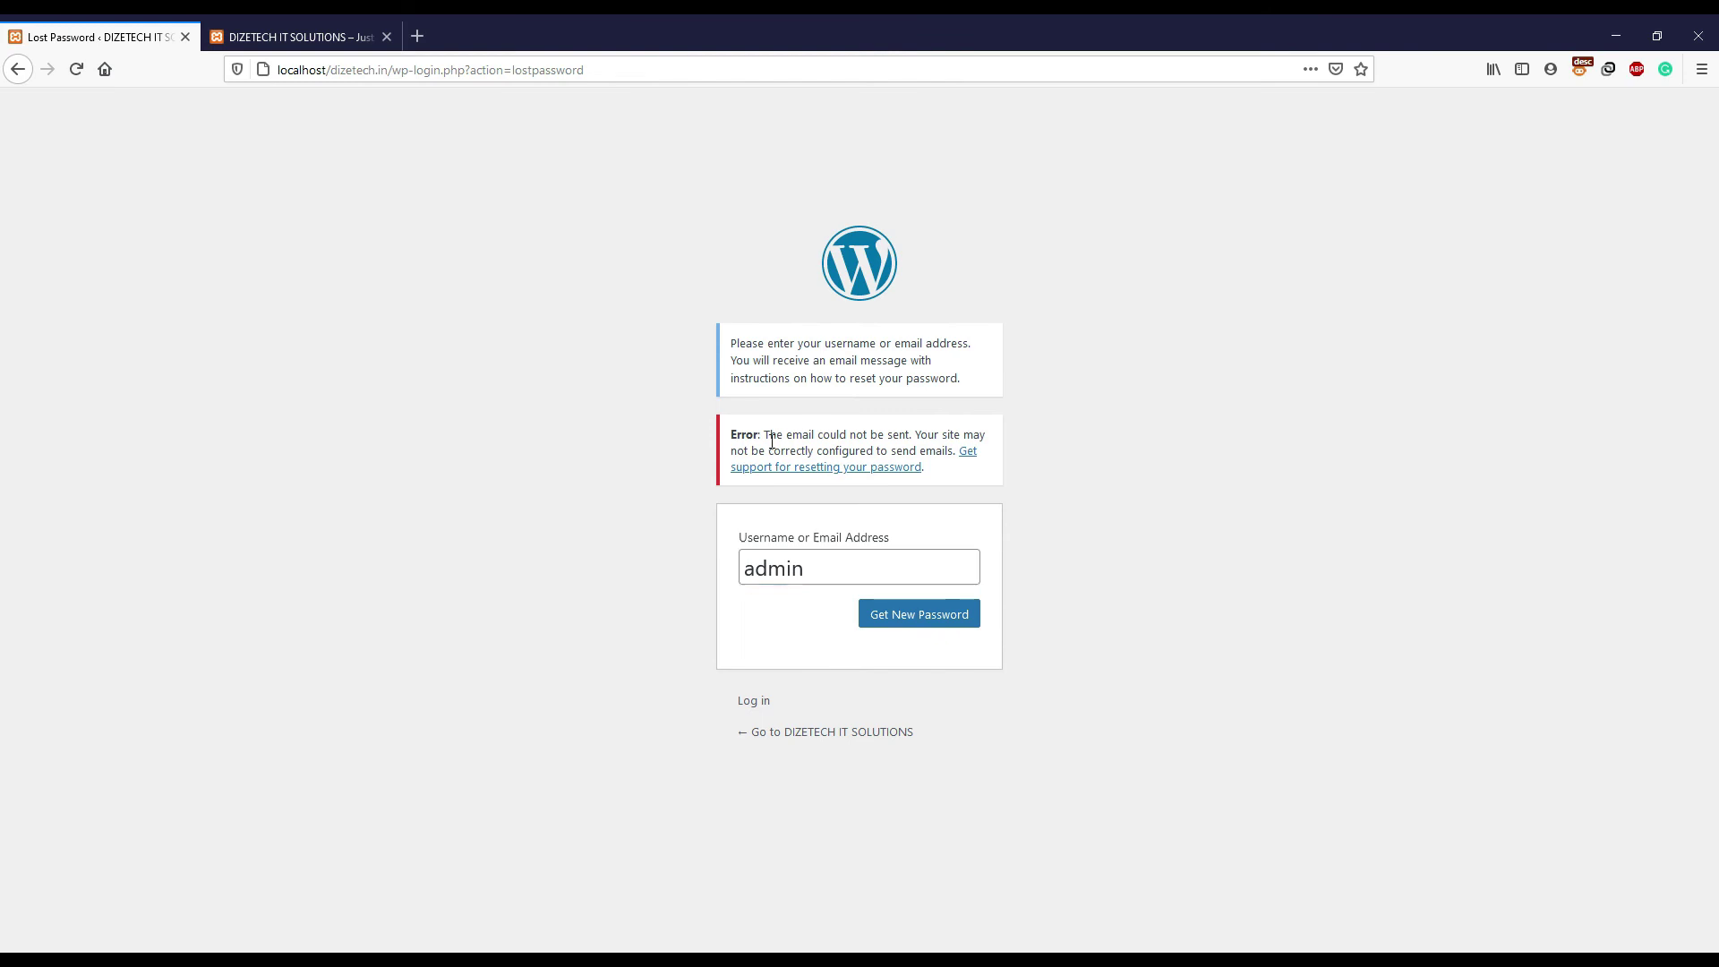
left_click_drag(764, 436, 931, 467)
left_click(1098, 483)
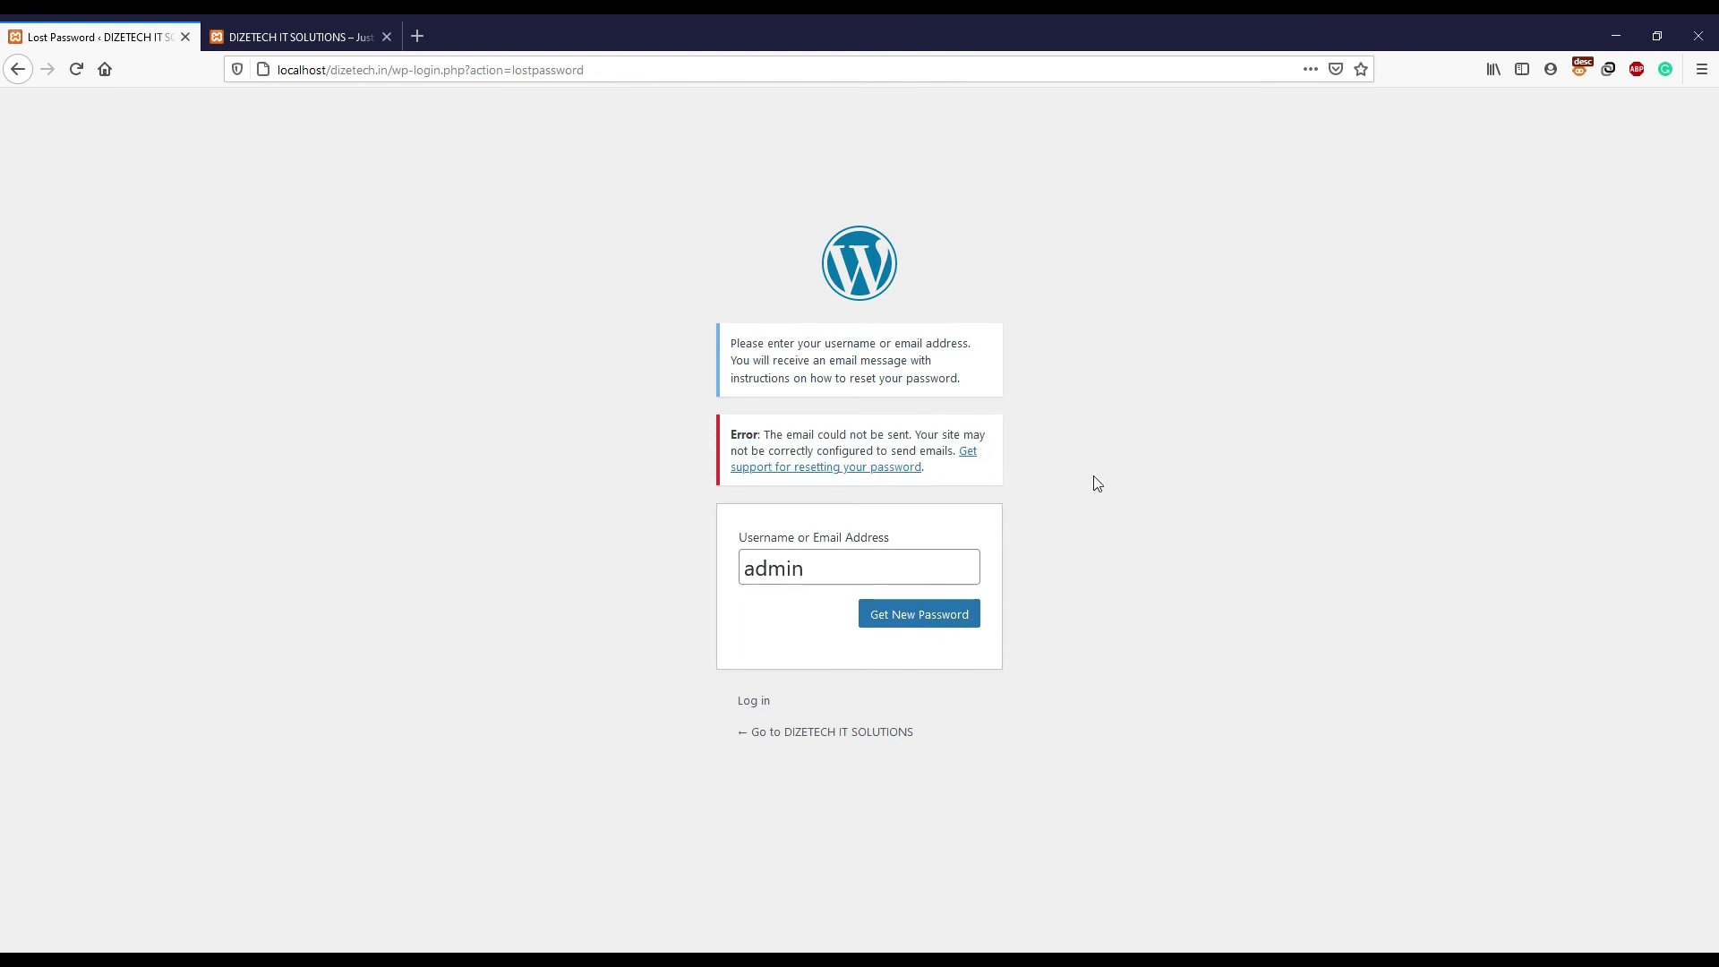